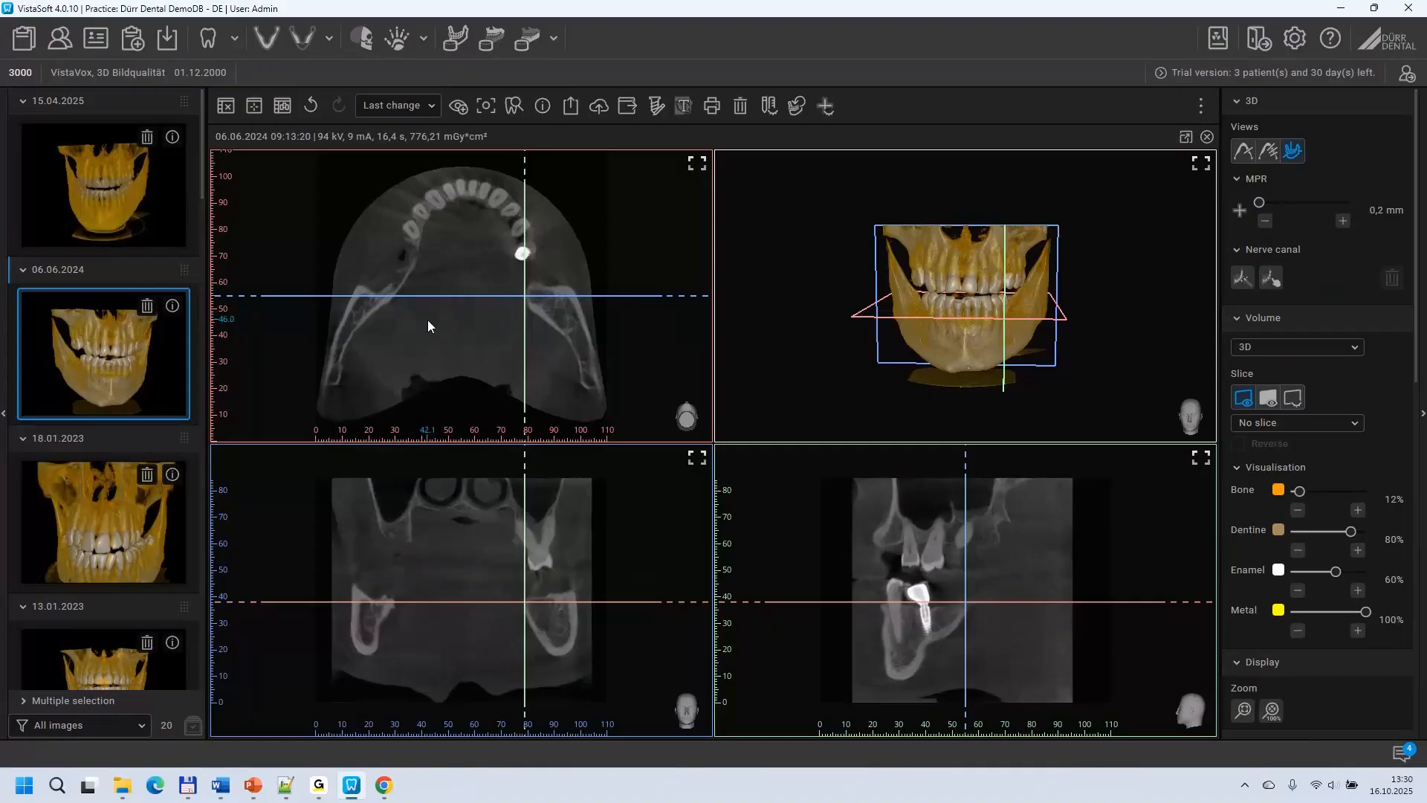
# Step: Move the coronal slice through the jaws, orbit the 3D volume, and enlarge the sagittal view around the implant
pyautogui.moveTo(467, 525)
pyautogui.mouseDown()
pyautogui.moveTo(484, 481)
pyautogui.moveTo(483, 596)
pyautogui.moveTo(476, 513)
pyautogui.mouseUp()
pyautogui.moveTo(856, 278); pyautogui.dragTo(890, 382)
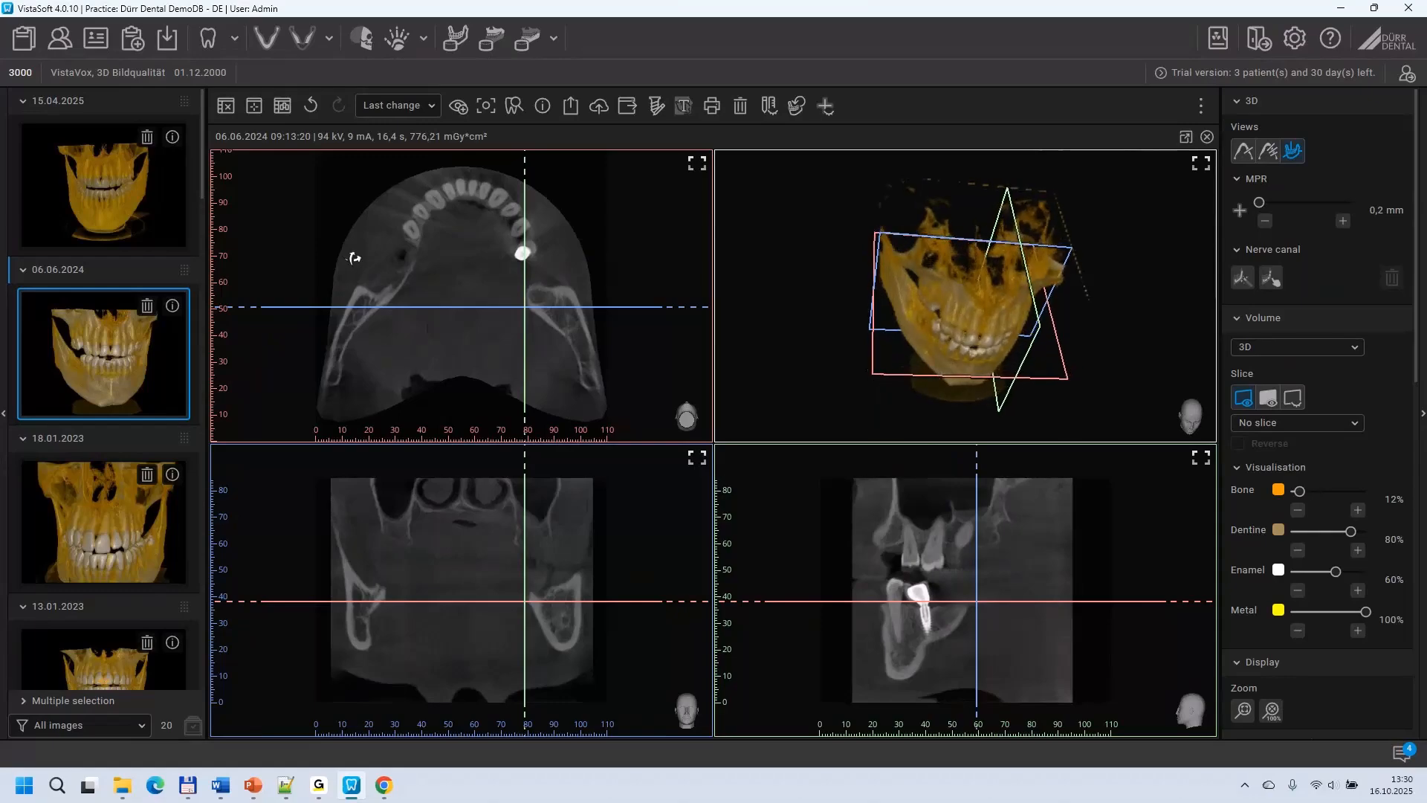
pyautogui.moveTo(438, 306); pyautogui.dragTo(466, 284)
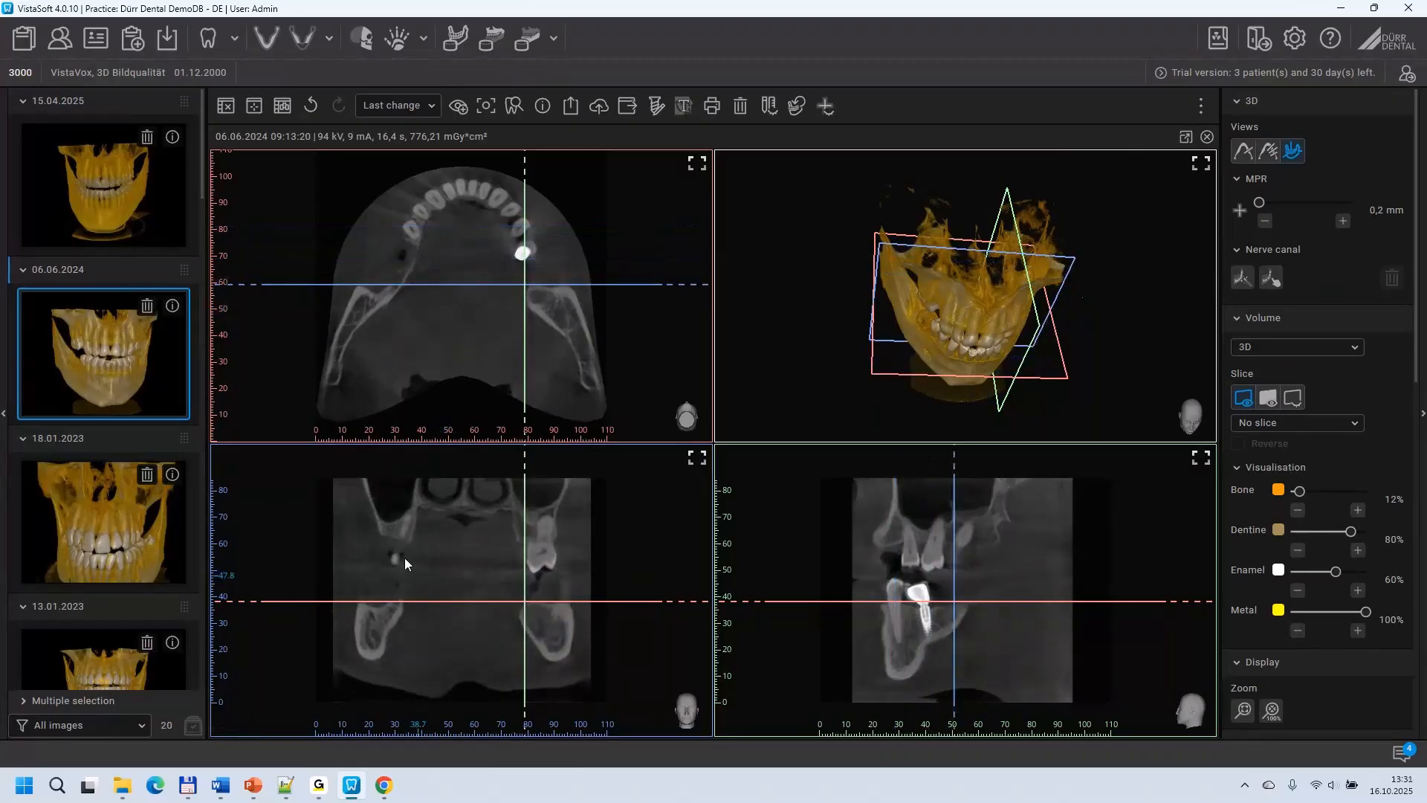
pyautogui.moveTo(444, 550); pyautogui.dragTo(483, 548)
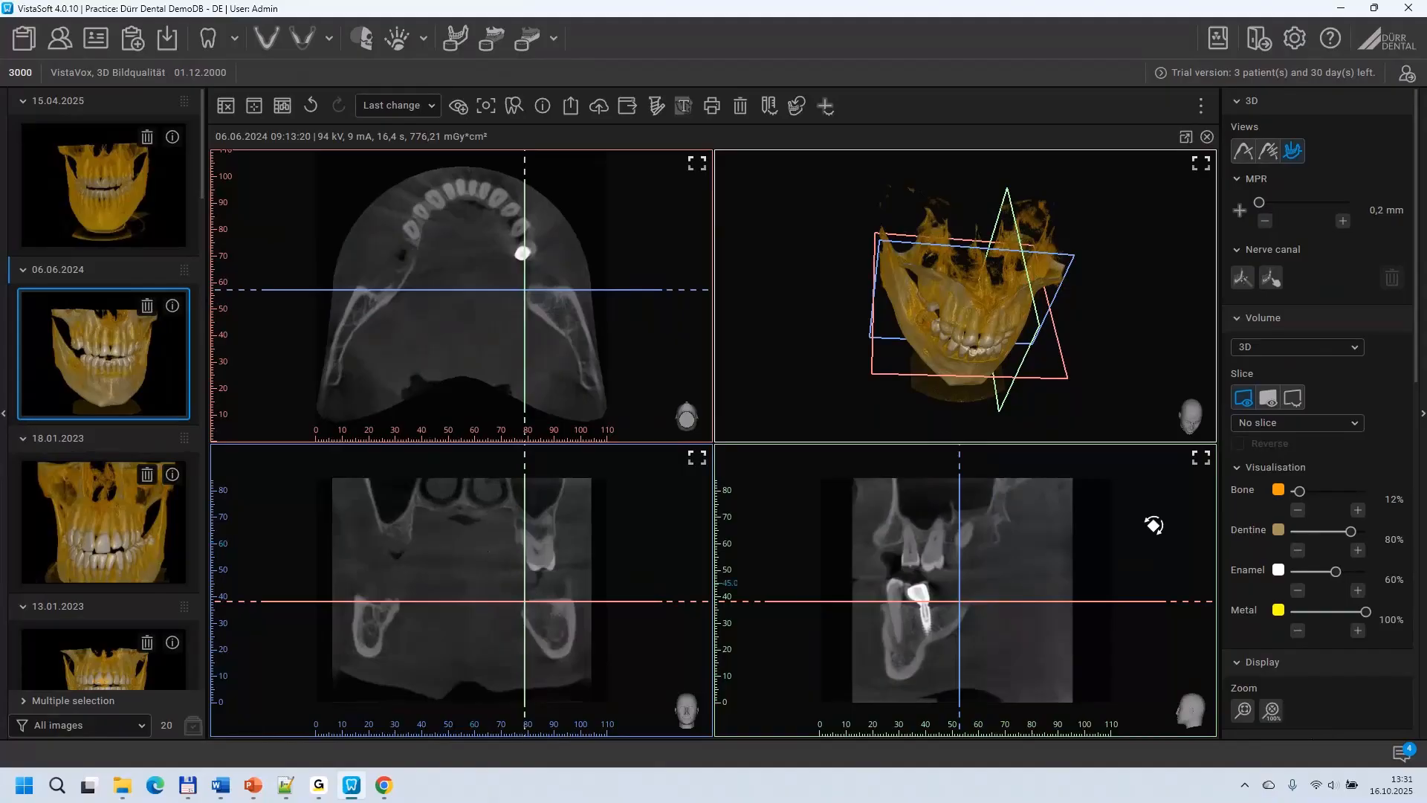
pyautogui.scroll(2, 1019, 552)
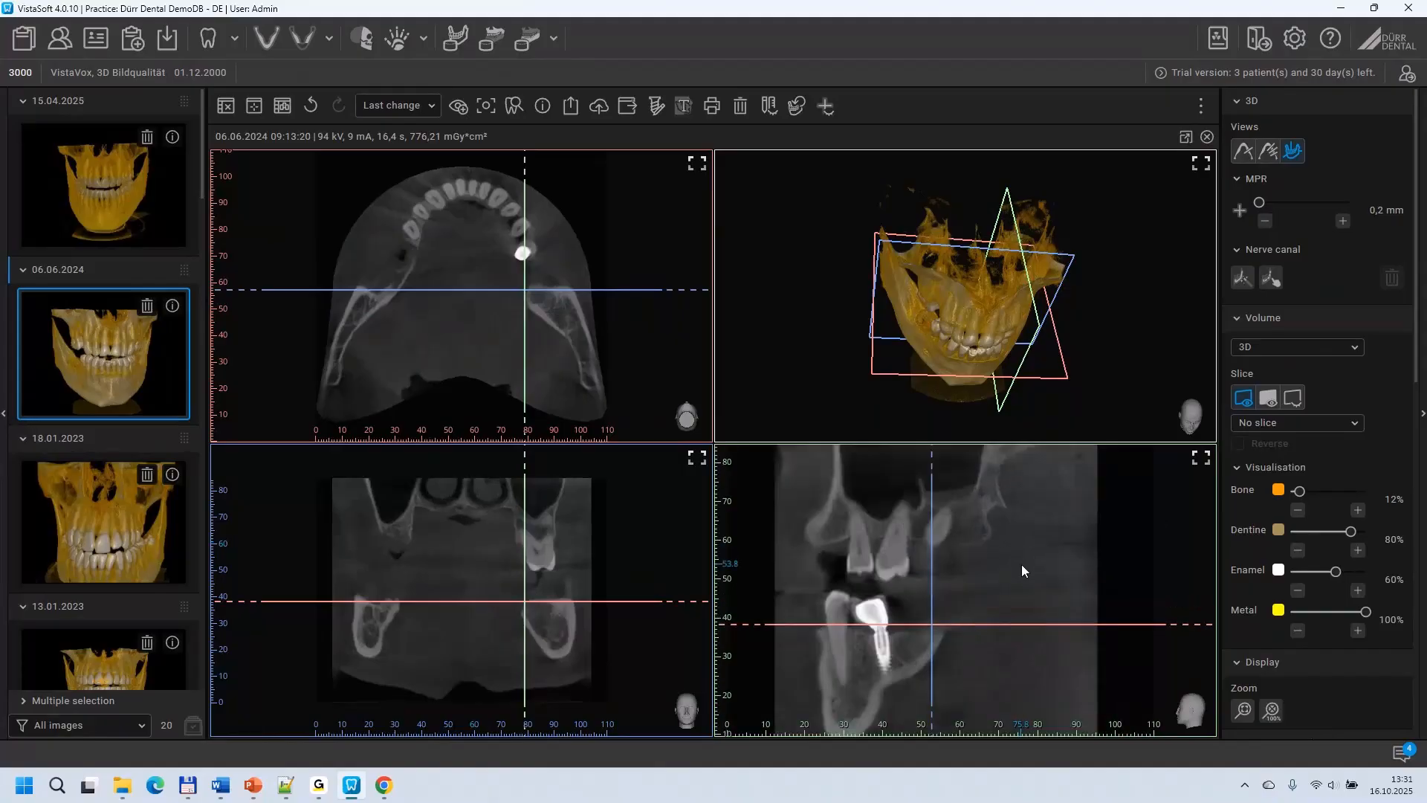
pyautogui.moveTo(1021, 569); pyautogui.dragTo(1055, 543)
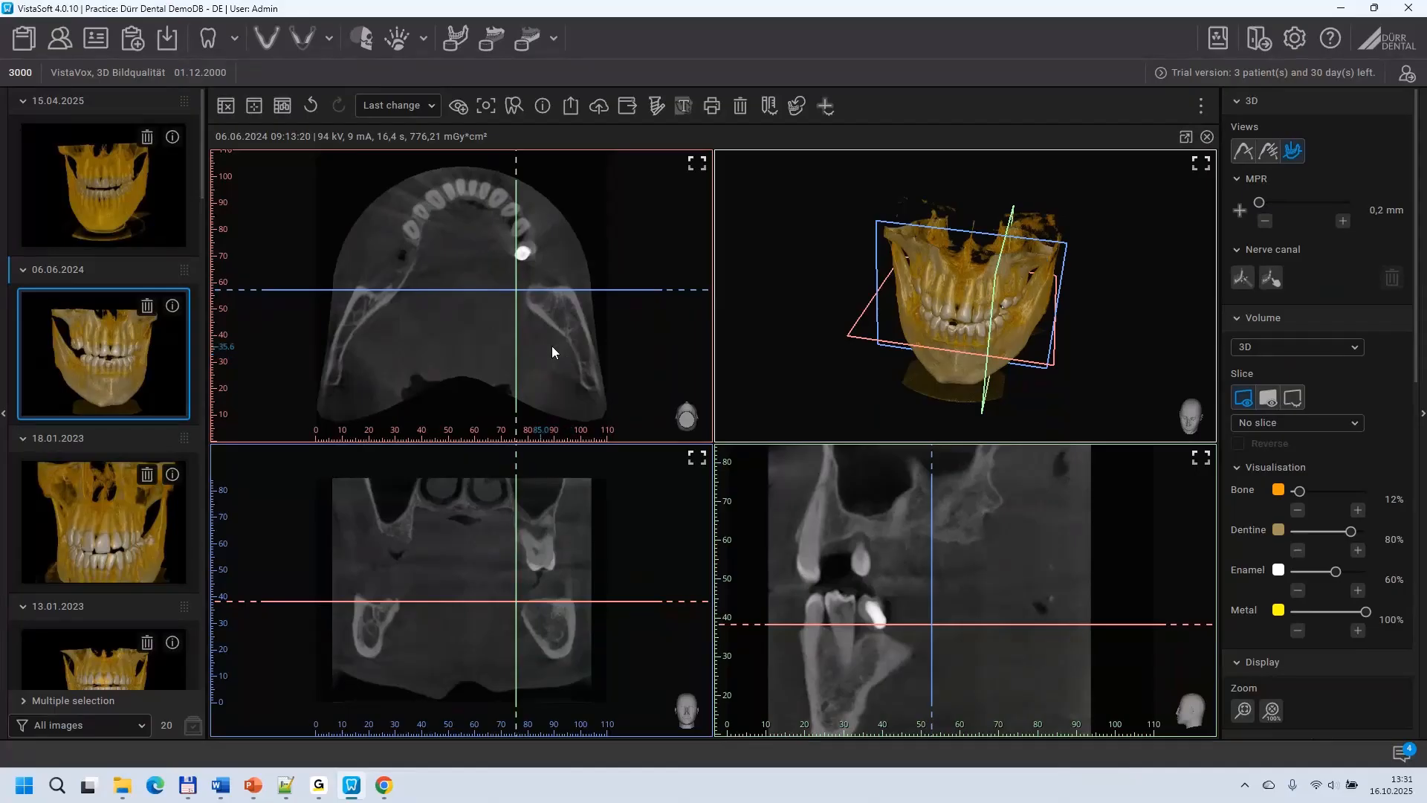
# Step: Lower the axial slice into the mandible and examine the area opposite the implant up close, including neighbouring slices
pyautogui.moveTo(562, 327); pyautogui.dragTo(623, 358)
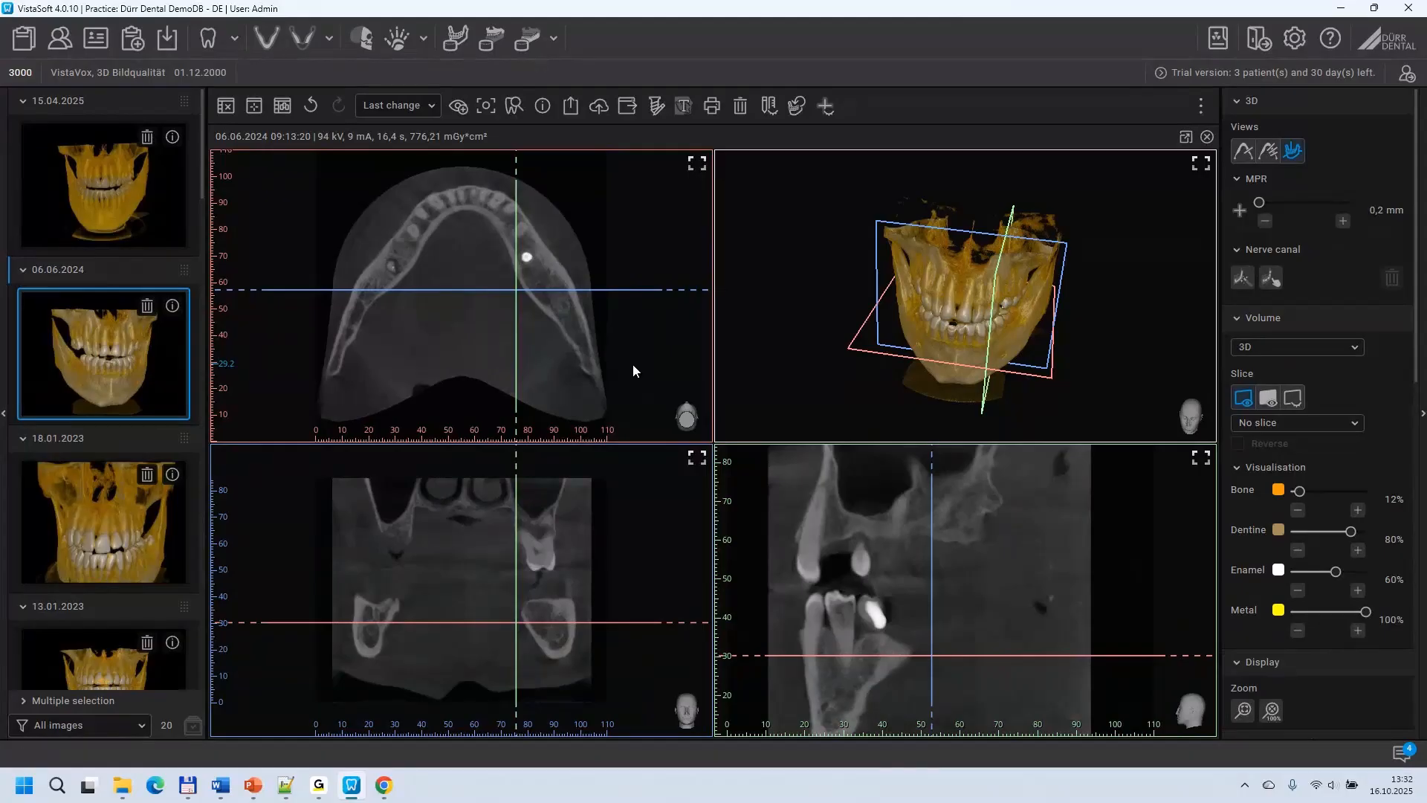
pyautogui.scroll(3, 466, 286)
pyautogui.moveTo(411, 237); pyautogui.dragTo(480, 267)
pyautogui.scroll(1, 406, 277)
pyautogui.scroll(1, 406, 276)
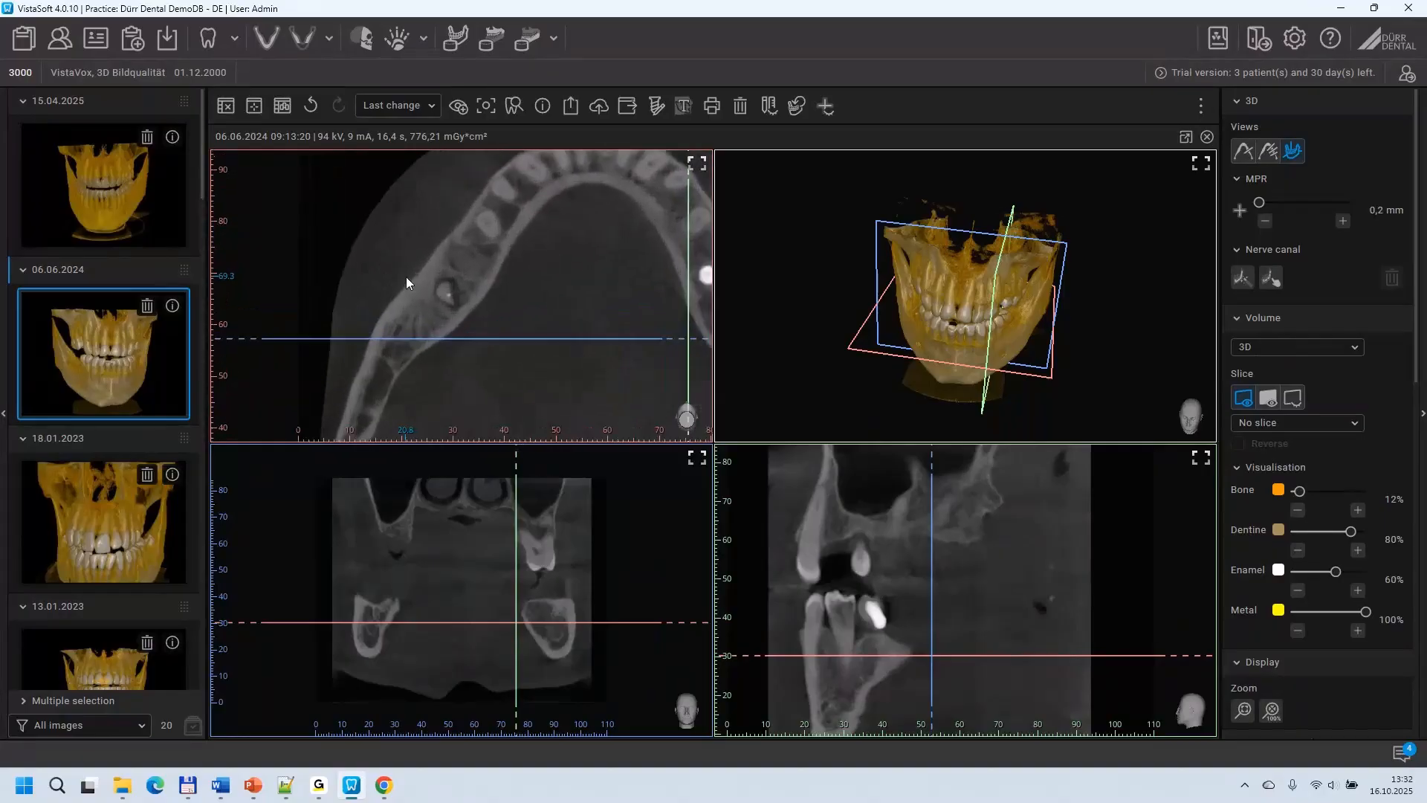
pyautogui.scroll(1, 406, 276)
pyautogui.scroll(1, 405, 276)
pyautogui.moveTo(611, 319); pyautogui.dragTo(573, 308)
pyautogui.scroll(-5, 611, 287)
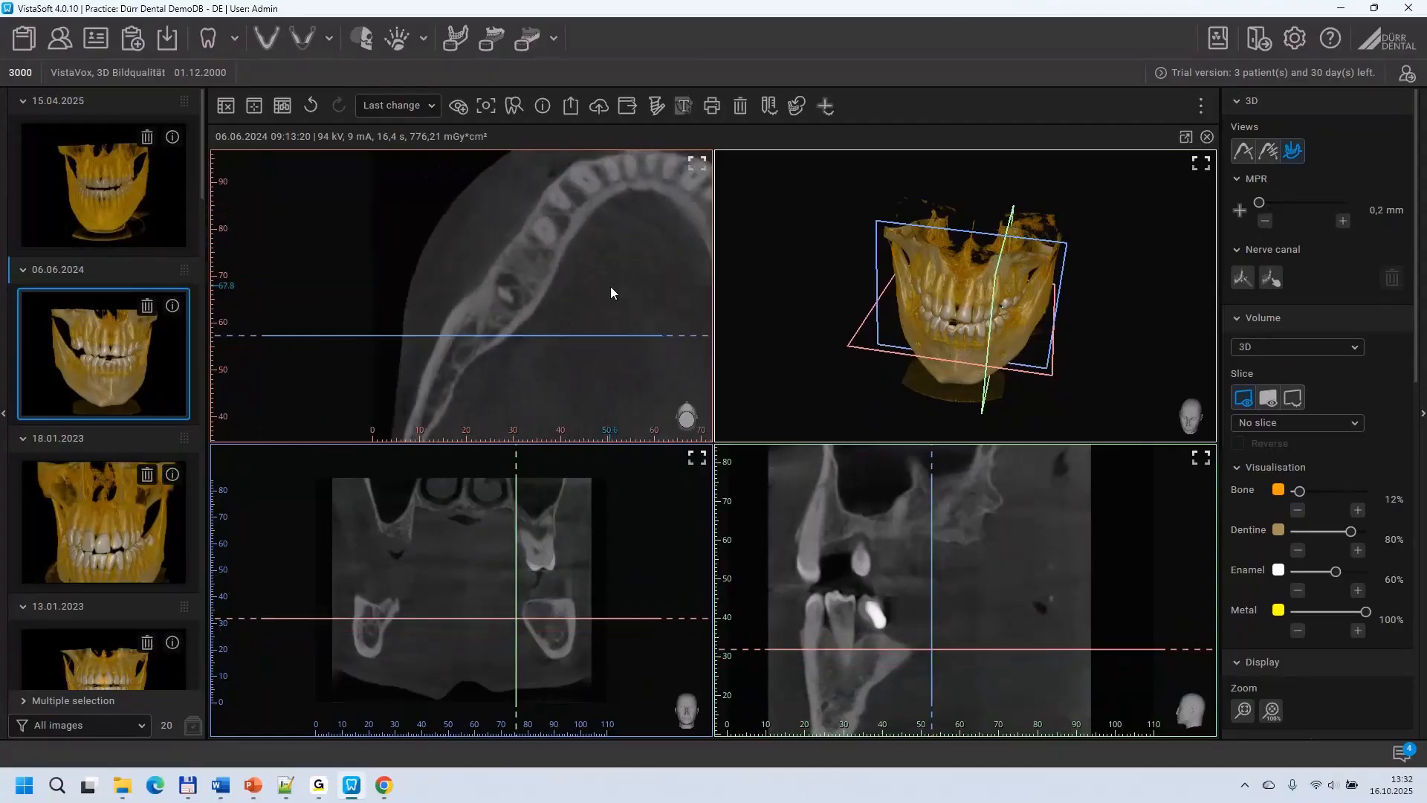
pyautogui.scroll(-1, 591, 321)
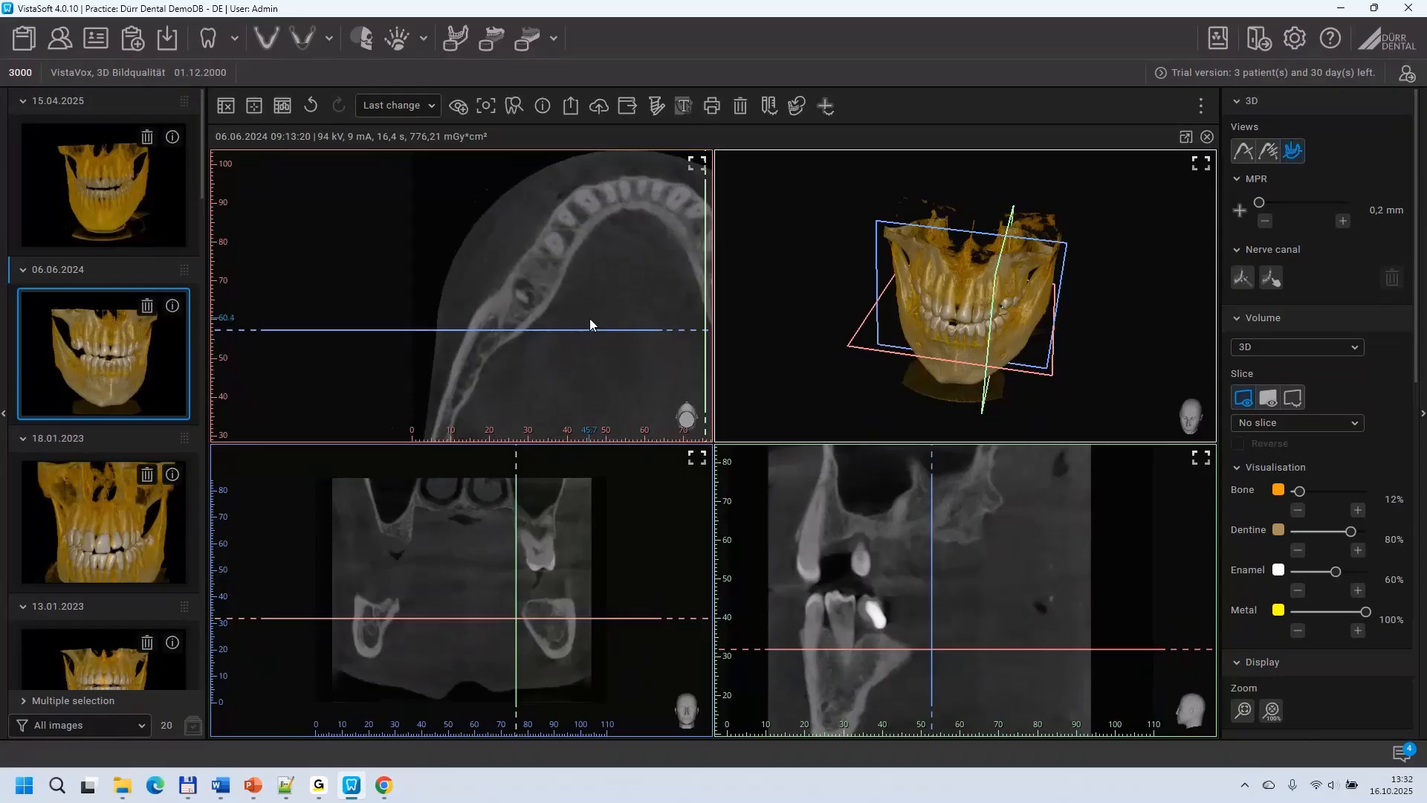
pyautogui.moveTo(631, 277); pyautogui.dragTo(538, 260, button='middle')
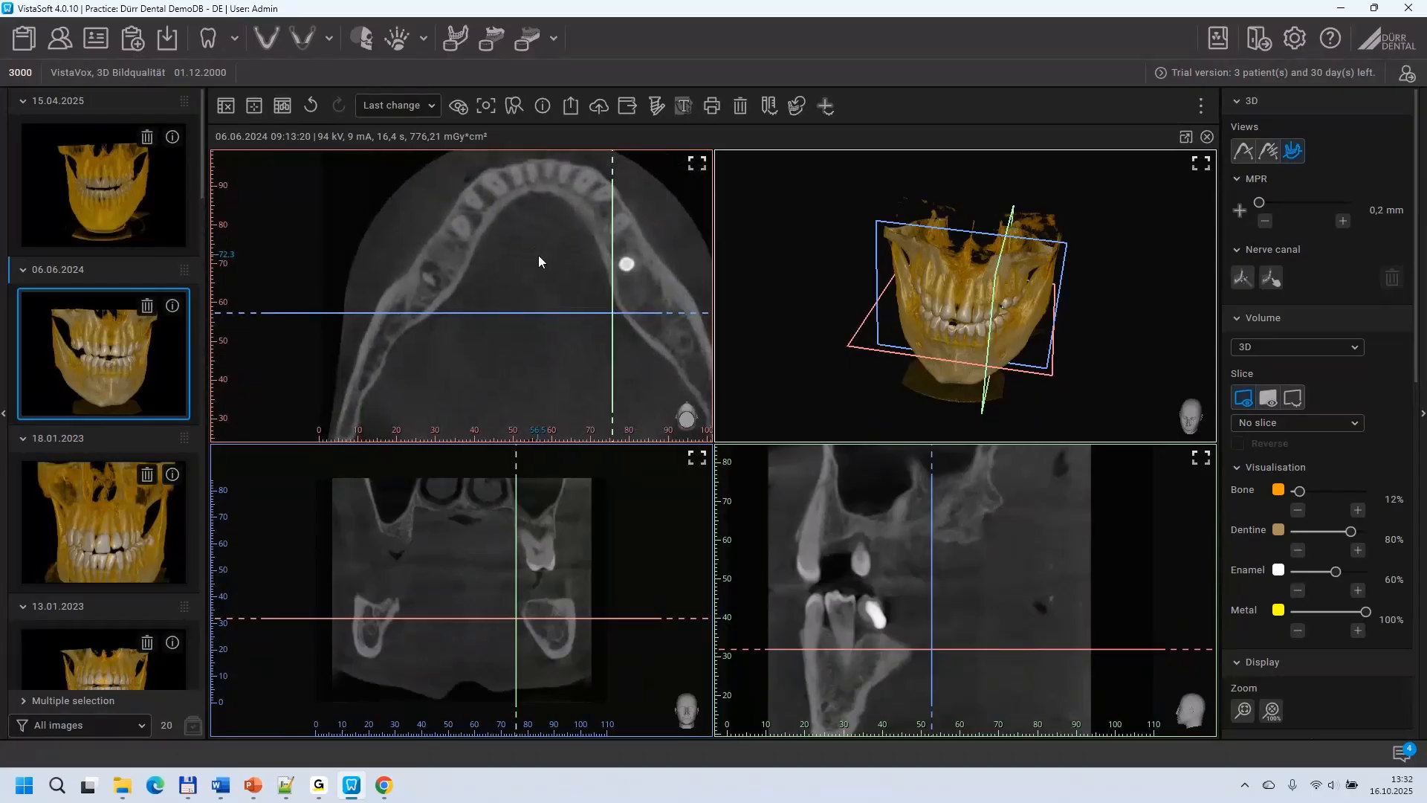
# Step: Centre the slice planes on the spot in the lower jaw opposite the implant and enlarge it in the coronal view
pyautogui.click(434, 278)
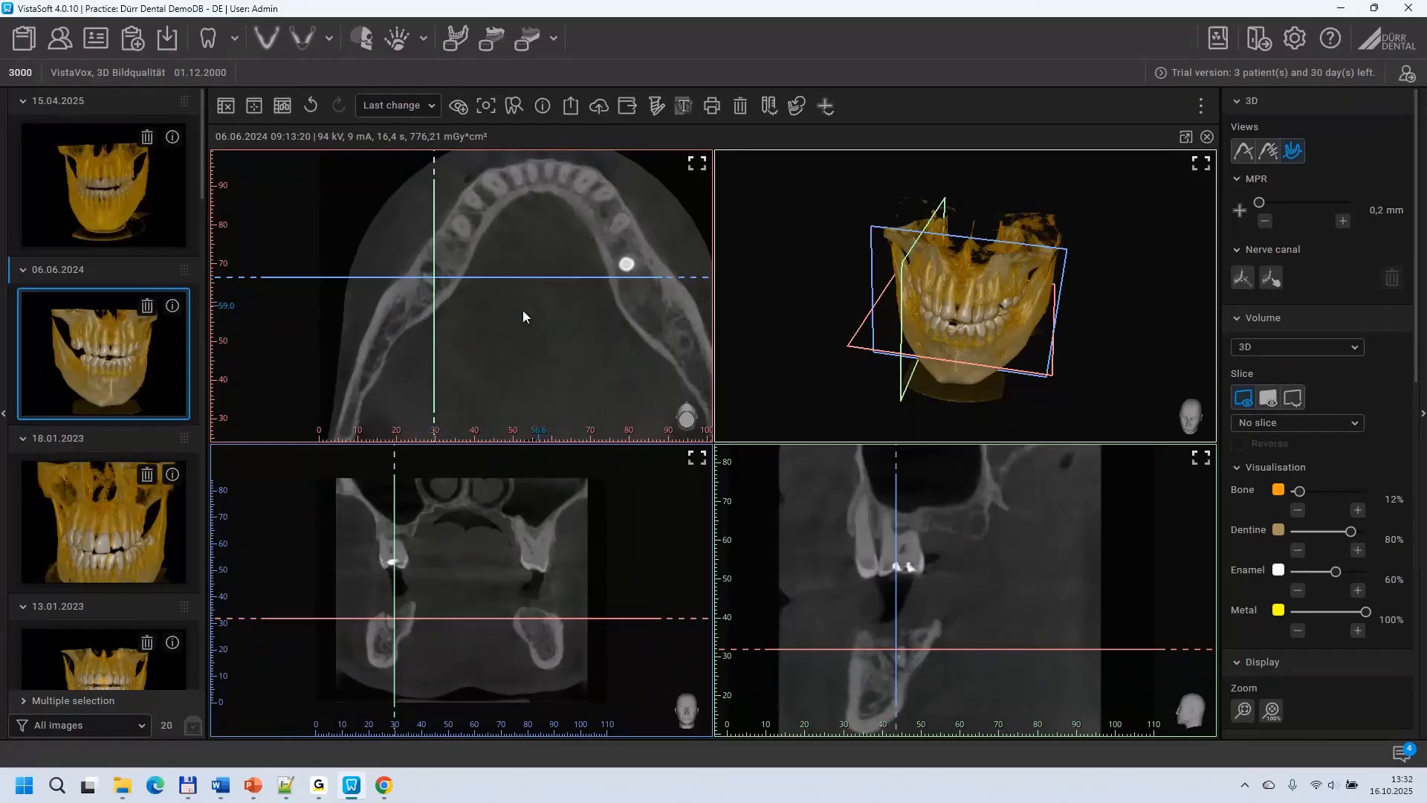
pyautogui.scroll(2, 440, 579)
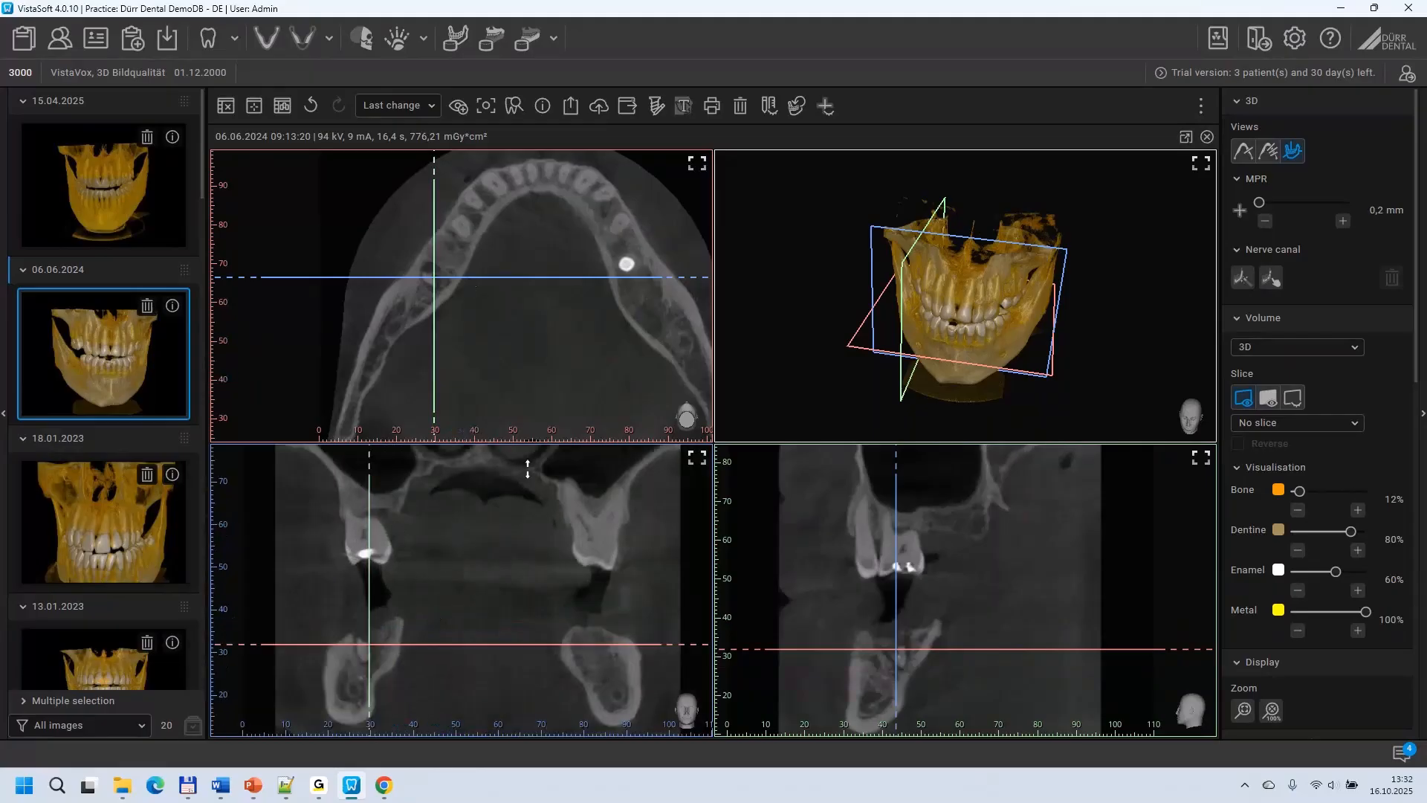
pyautogui.moveTo(525, 549); pyautogui.dragTo(534, 508)
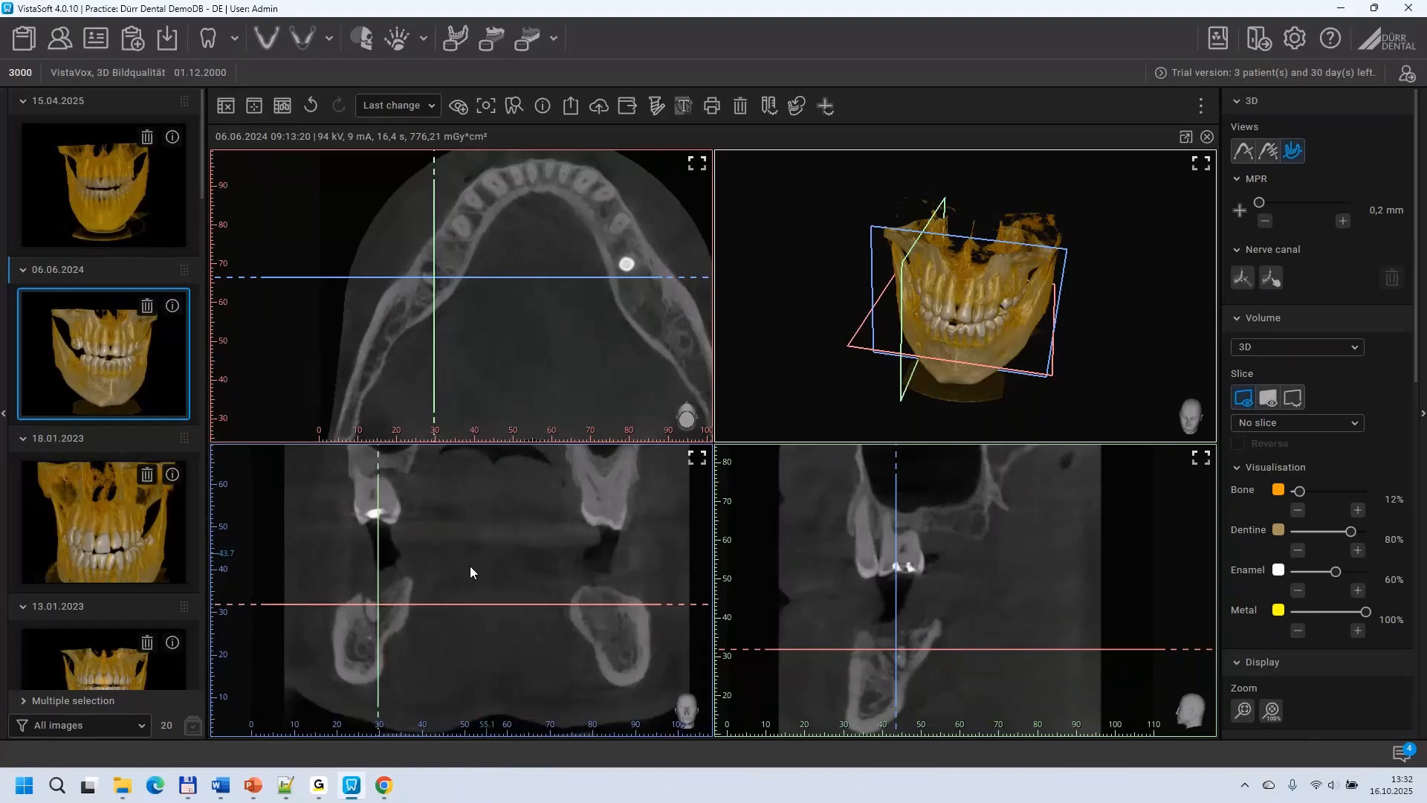
pyautogui.scroll(2, 450, 577)
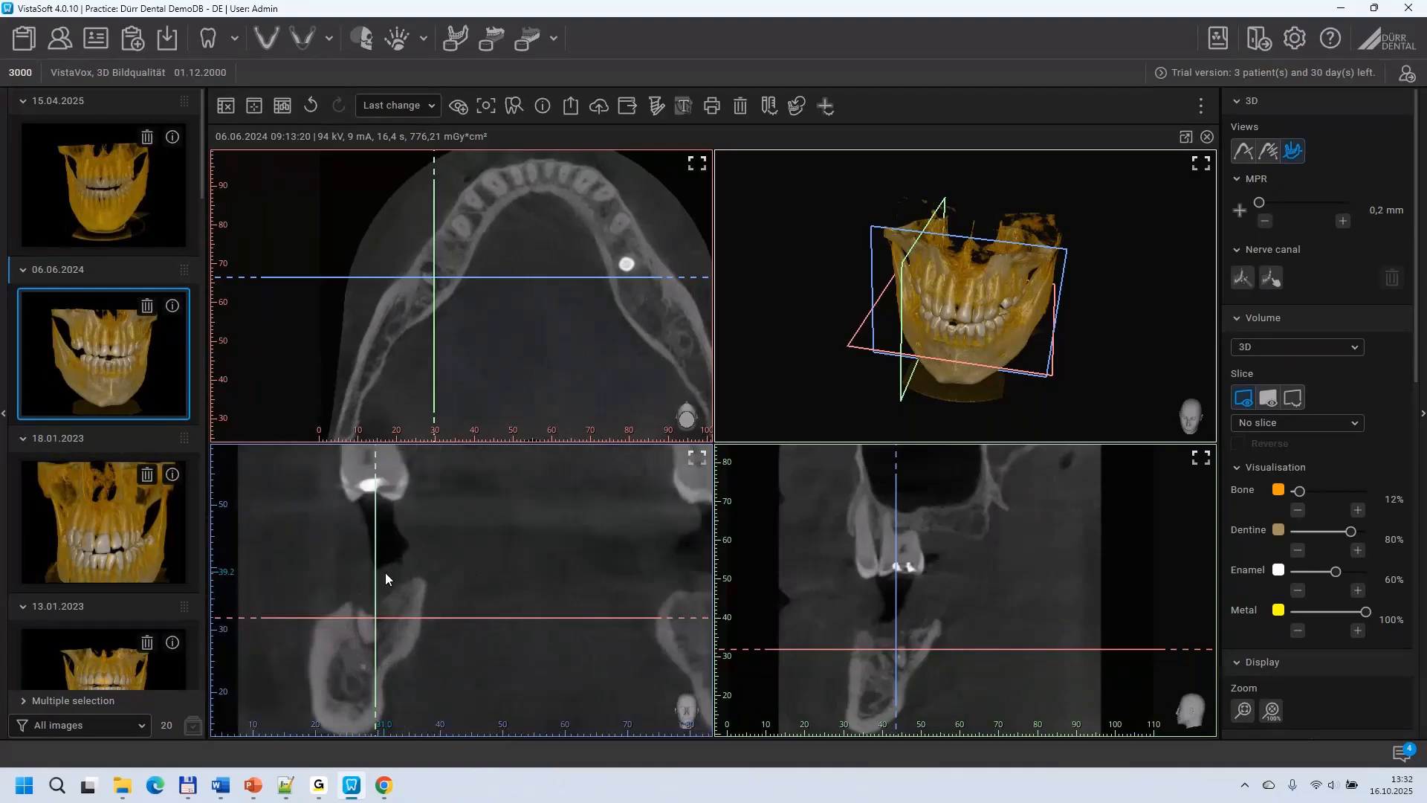
pyautogui.moveTo(465, 574); pyautogui.dragTo(471, 578)
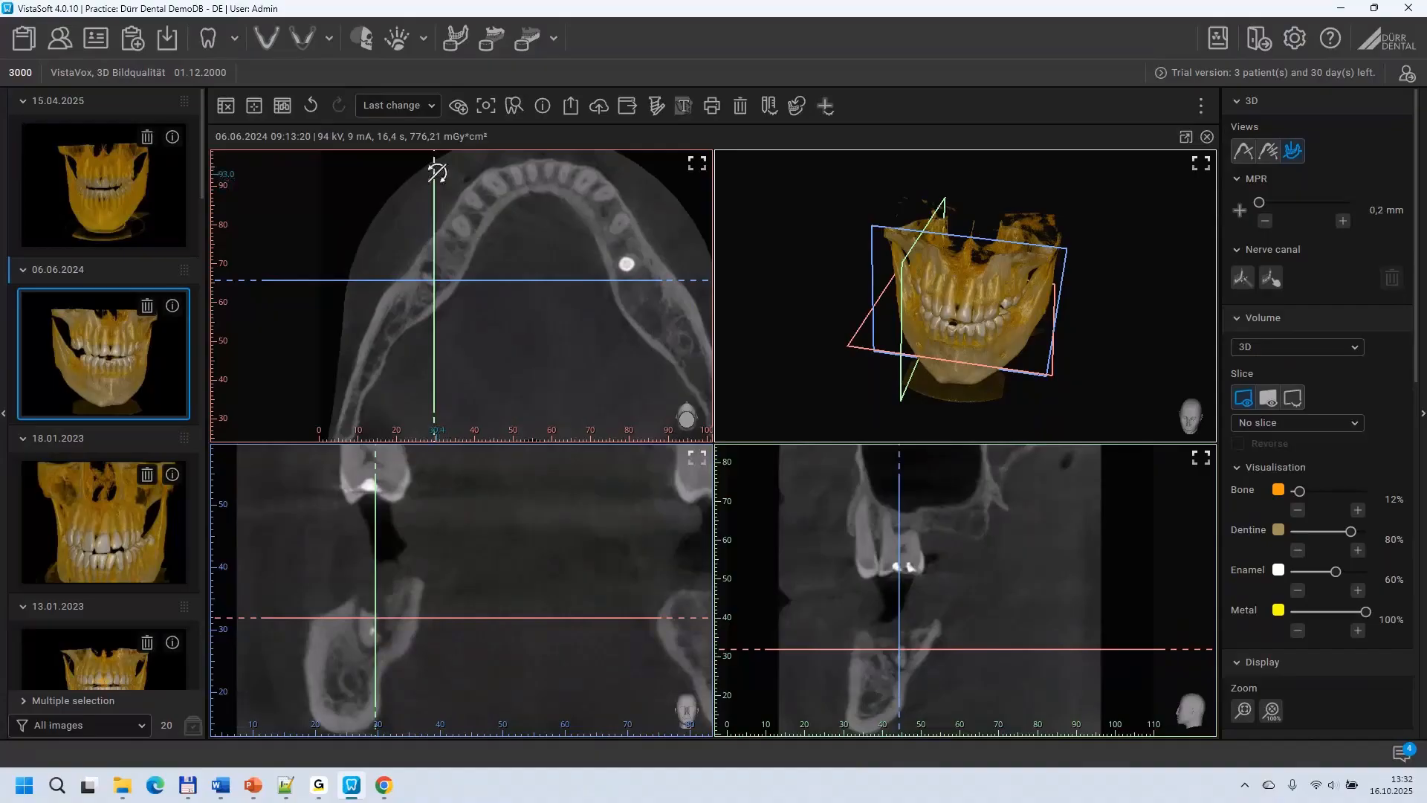
# Step: Review the visualisation, image correction, filter, histogram, measurement, drawing and implant tools available for the volume
pyautogui.moveTo(965, 303); pyautogui.dragTo(983, 266)
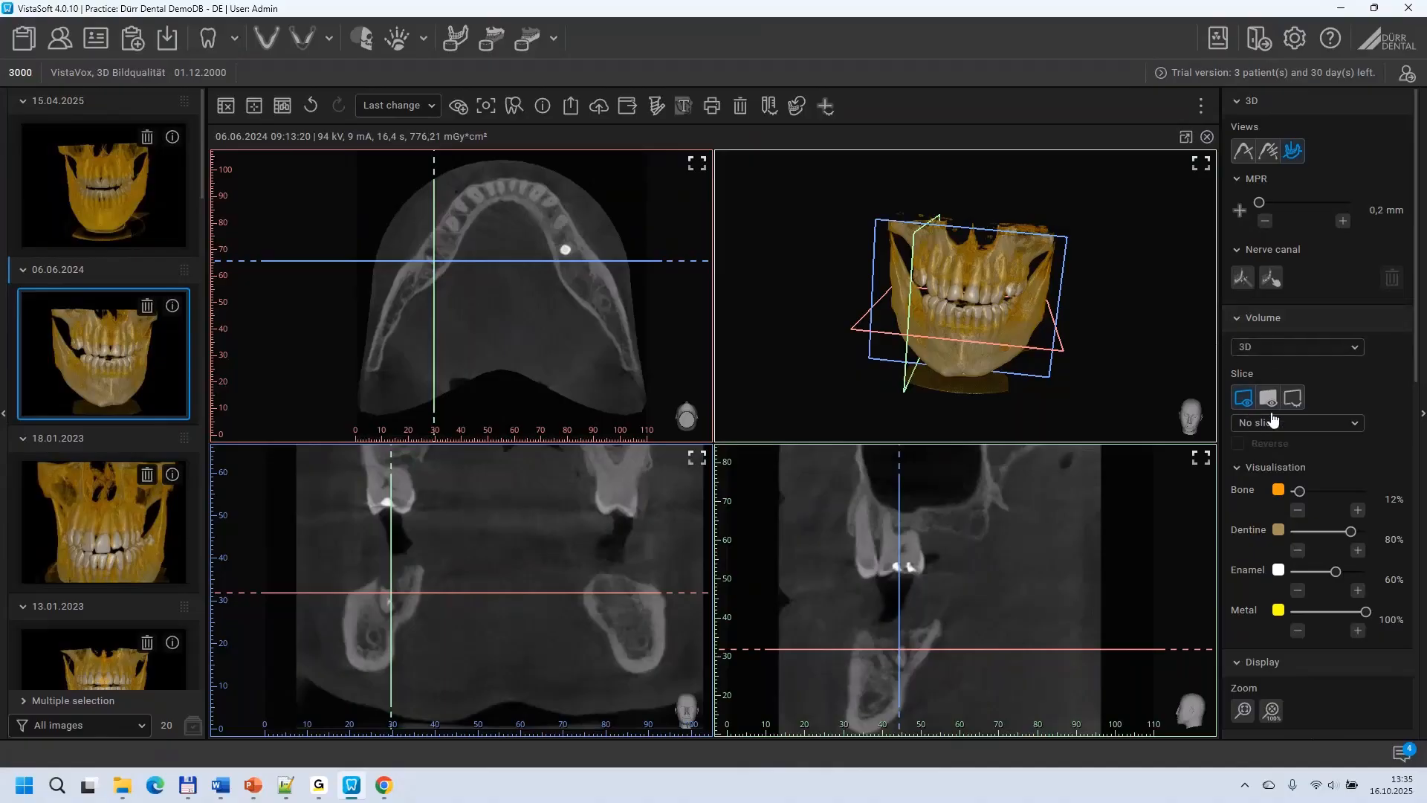
pyautogui.scroll(-6, 1313, 497)
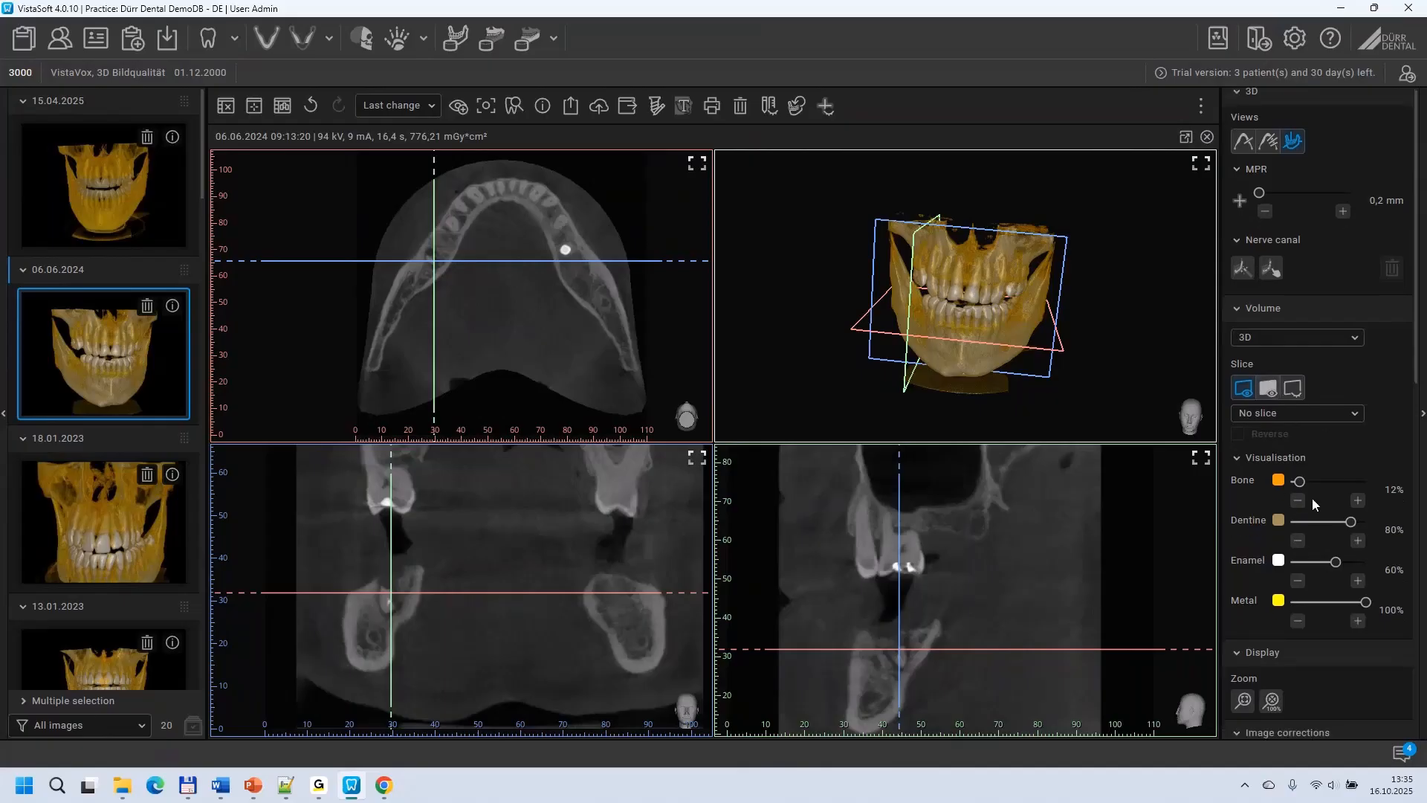
pyautogui.scroll(-1, 1323, 469)
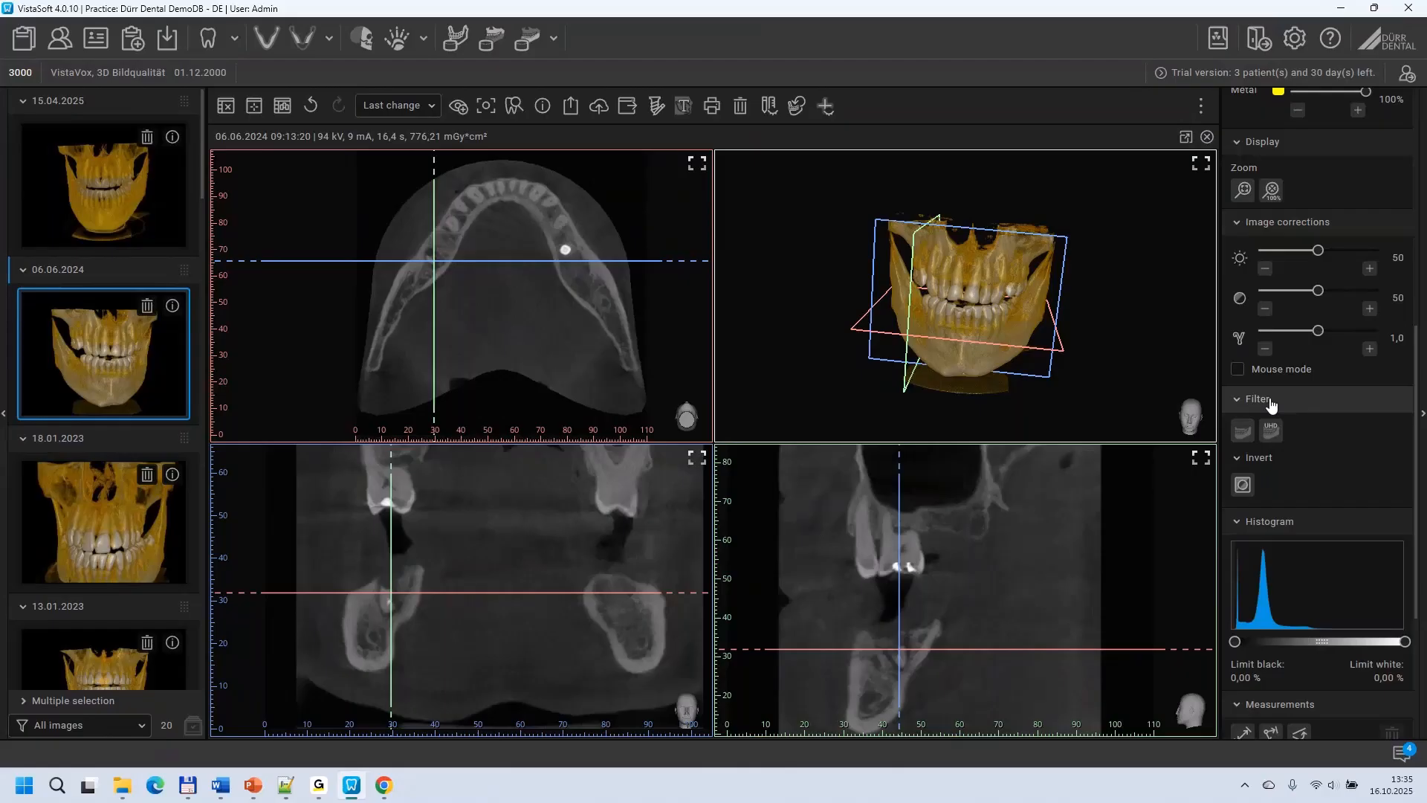
pyautogui.scroll(-3, 1304, 479)
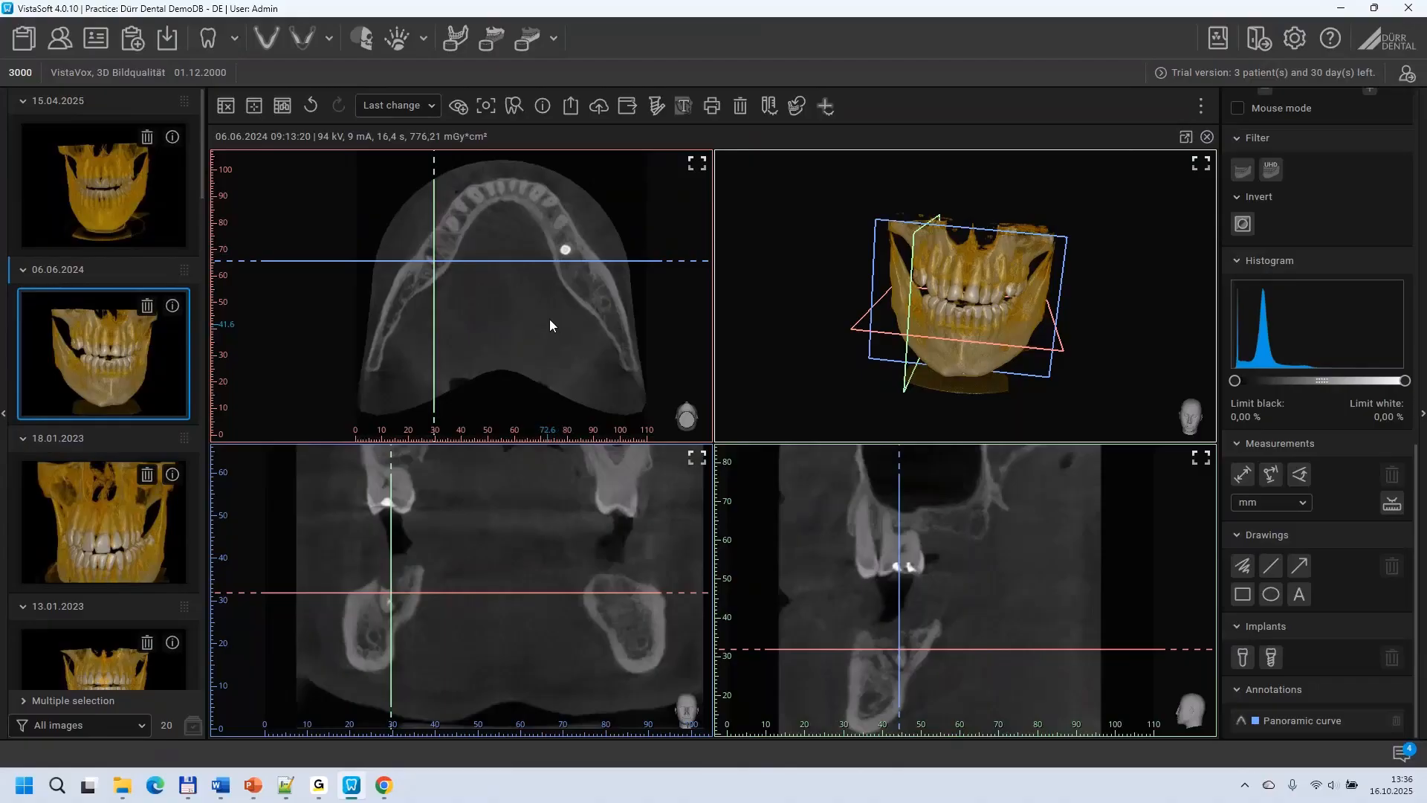
pyautogui.scroll(8, 1313, 348)
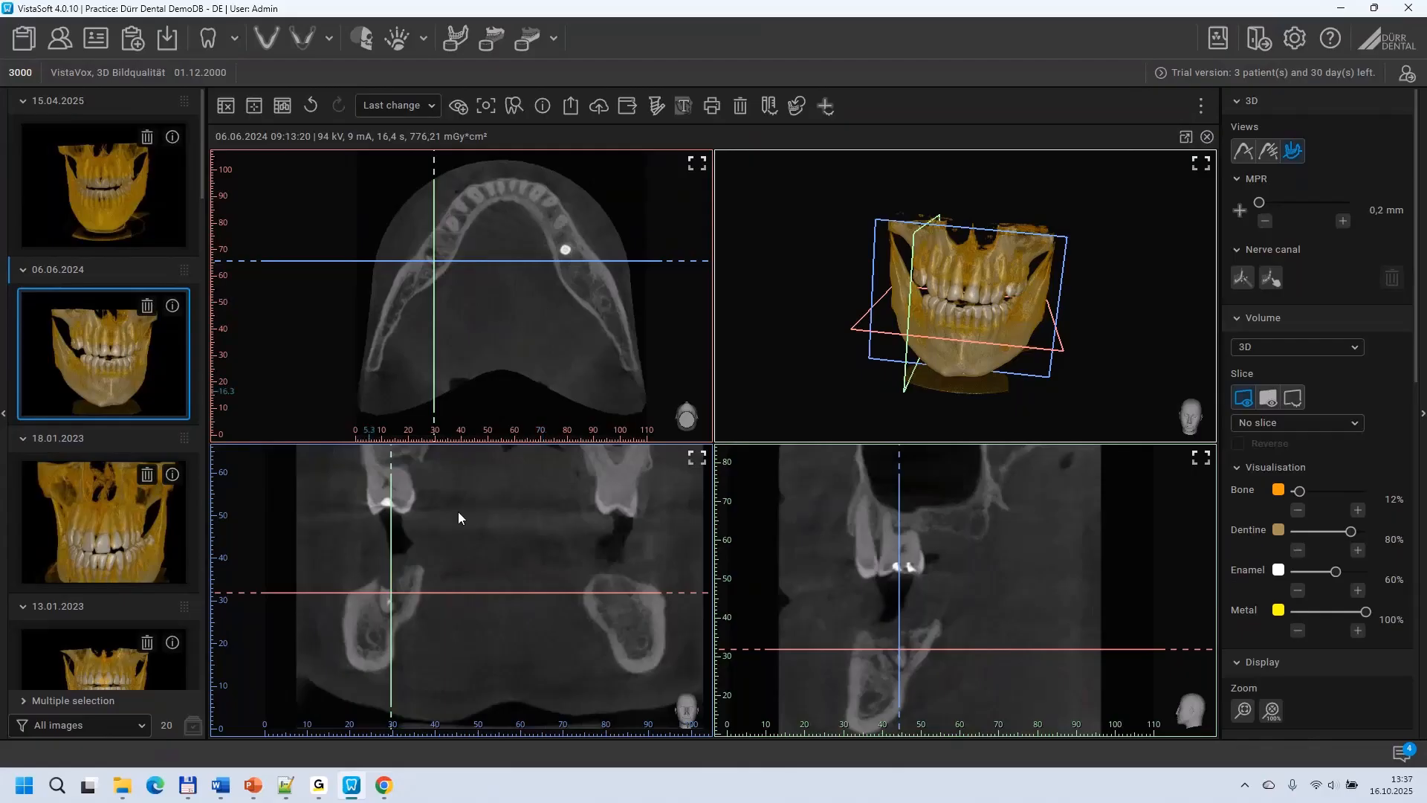
# Step: Set the 3D volume to the standard frontal view and orbit it from there
pyautogui.moveTo(1204, 431)
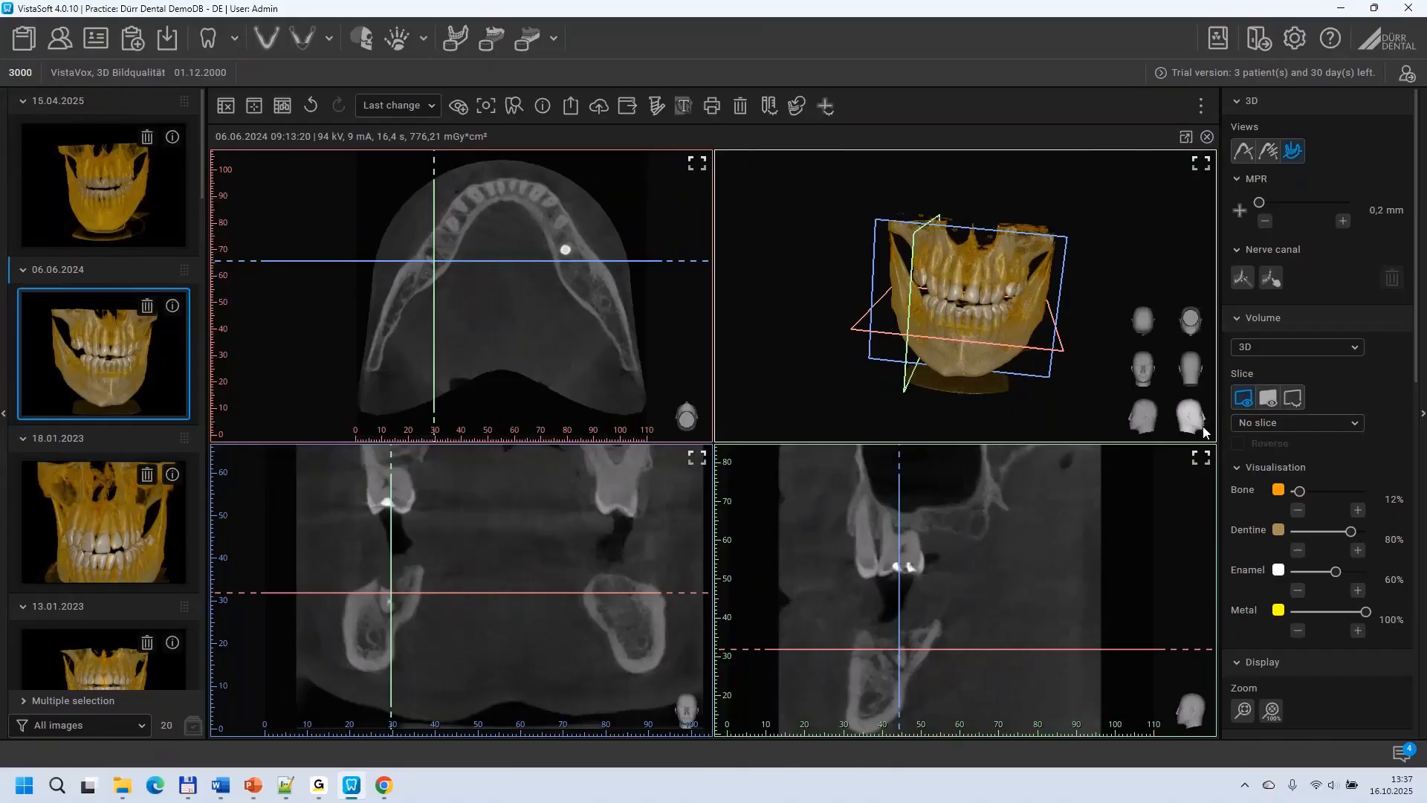
pyautogui.click(1143, 363)
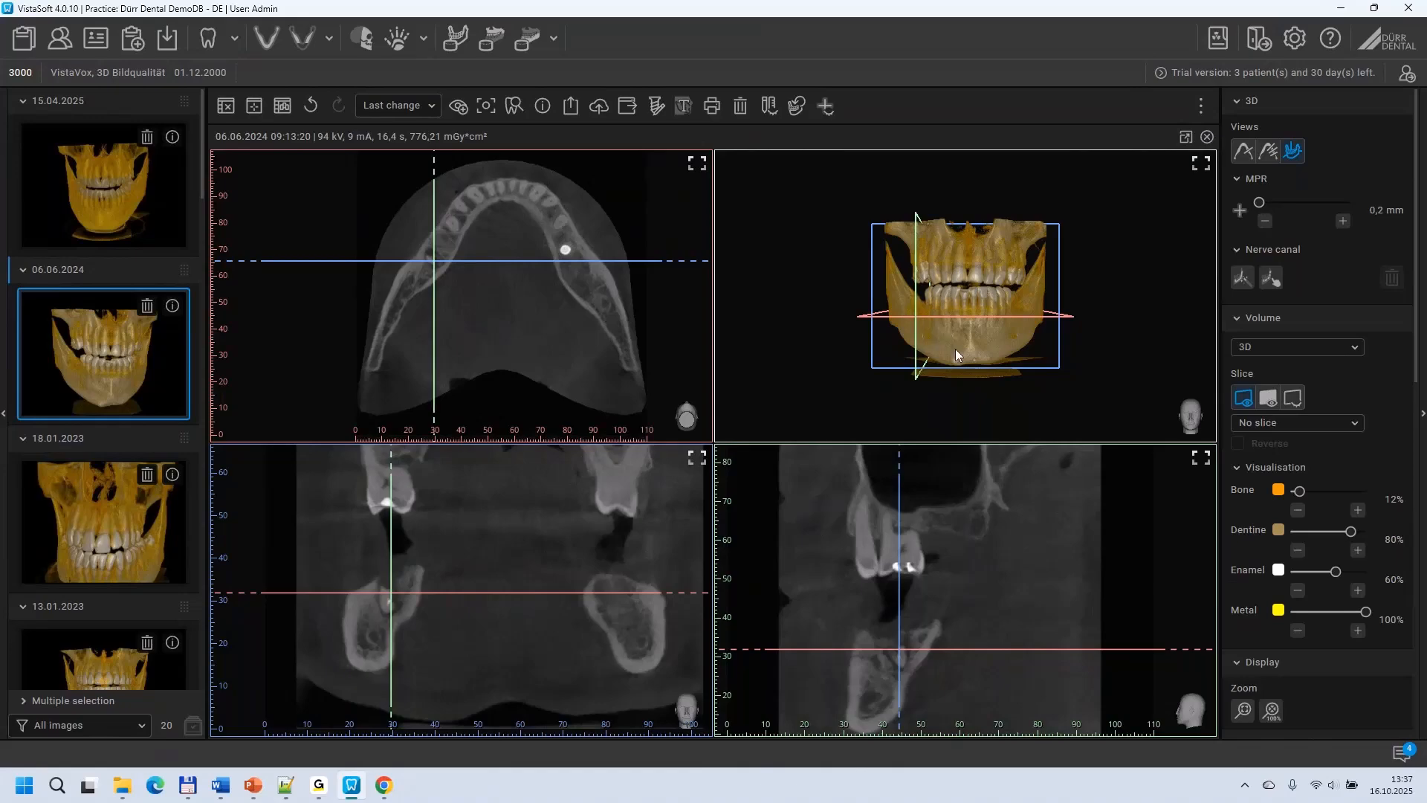
pyautogui.moveTo(1006, 338); pyautogui.dragTo(964, 364)
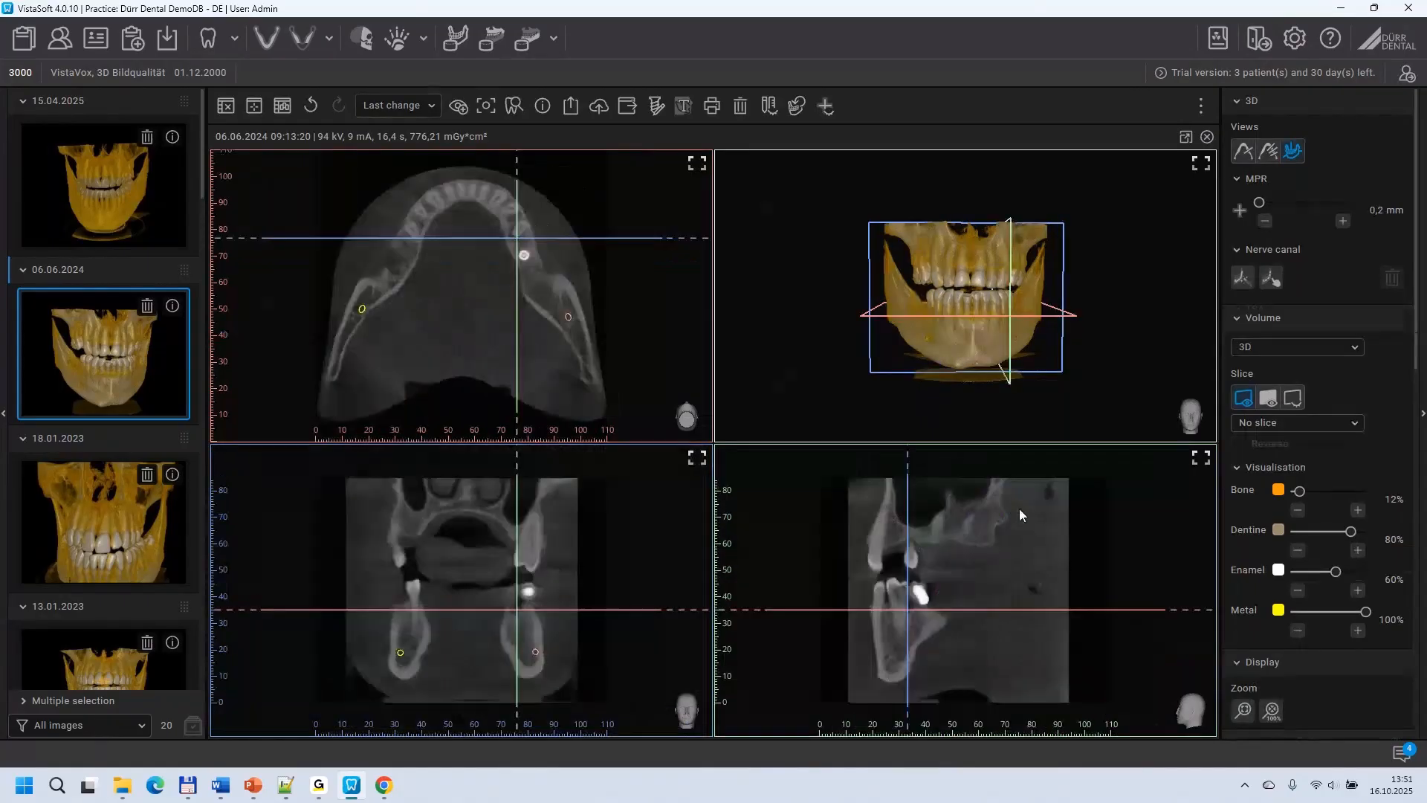
# Step: Rotate and shift the slice planes in the axial view so the sagittal plane follows the jaw section containing the implant
pyautogui.moveTo(514, 157); pyautogui.dragTo(483, 170)
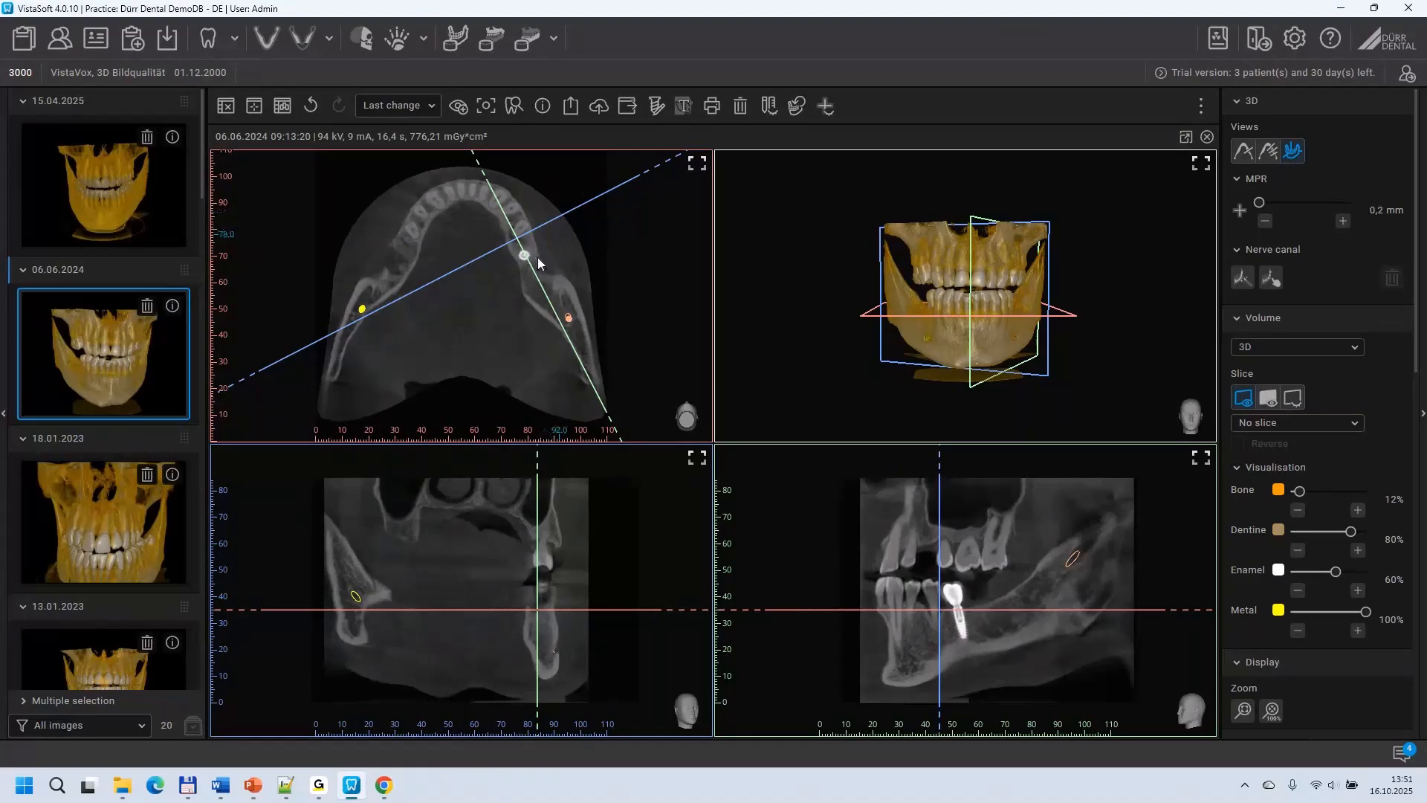
pyautogui.scroll(3, 538, 263)
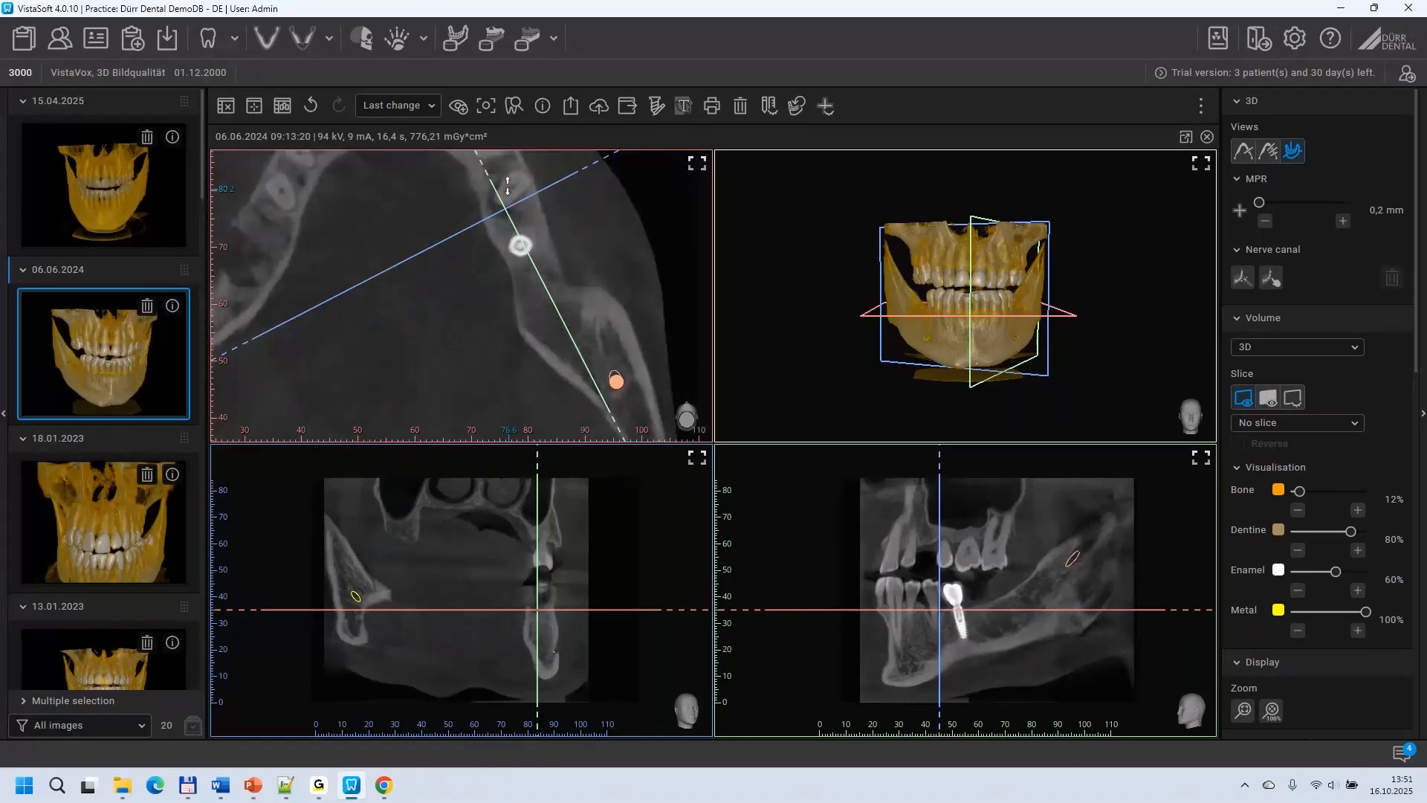
pyautogui.moveTo(514, 204); pyautogui.dragTo(511, 202)
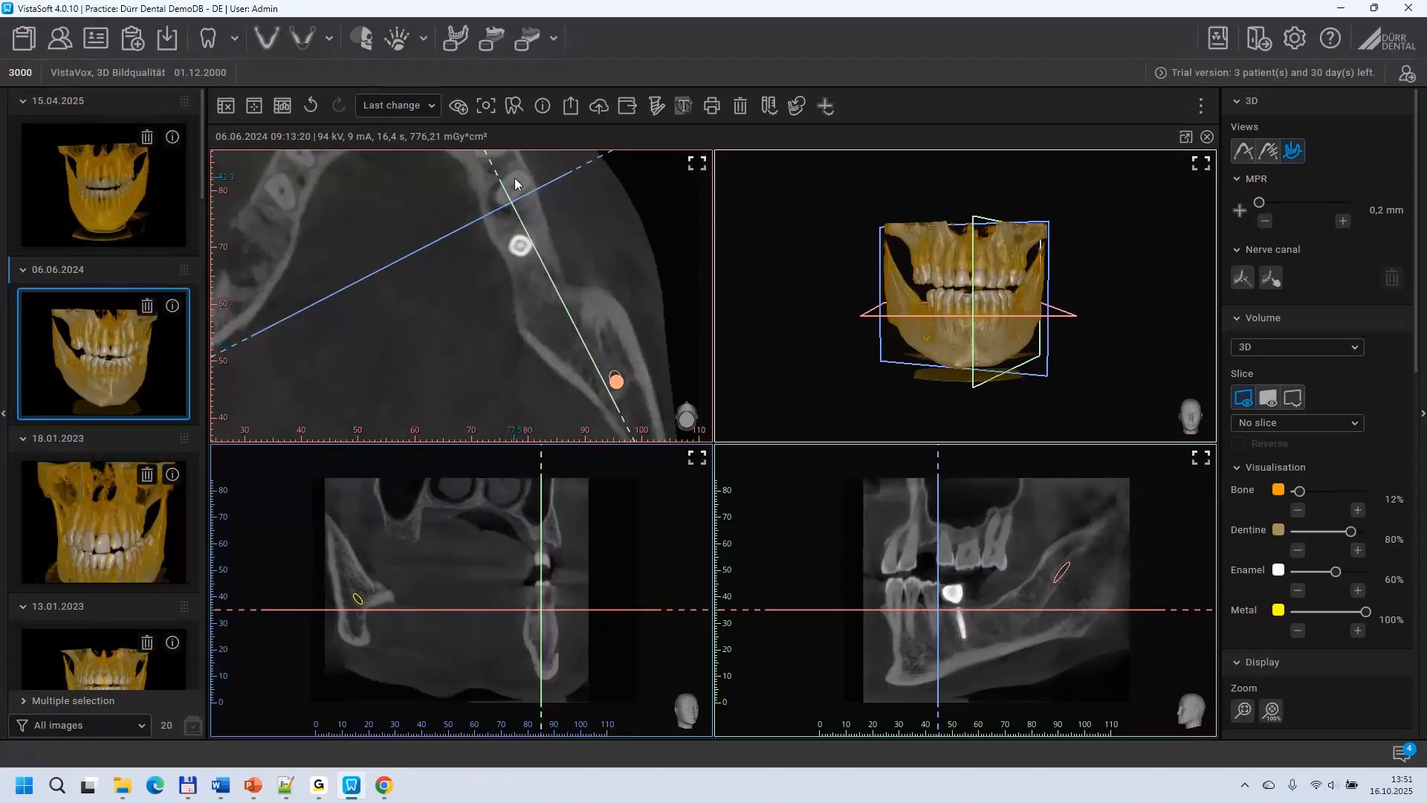
pyautogui.moveTo(571, 254); pyautogui.dragTo(595, 321)
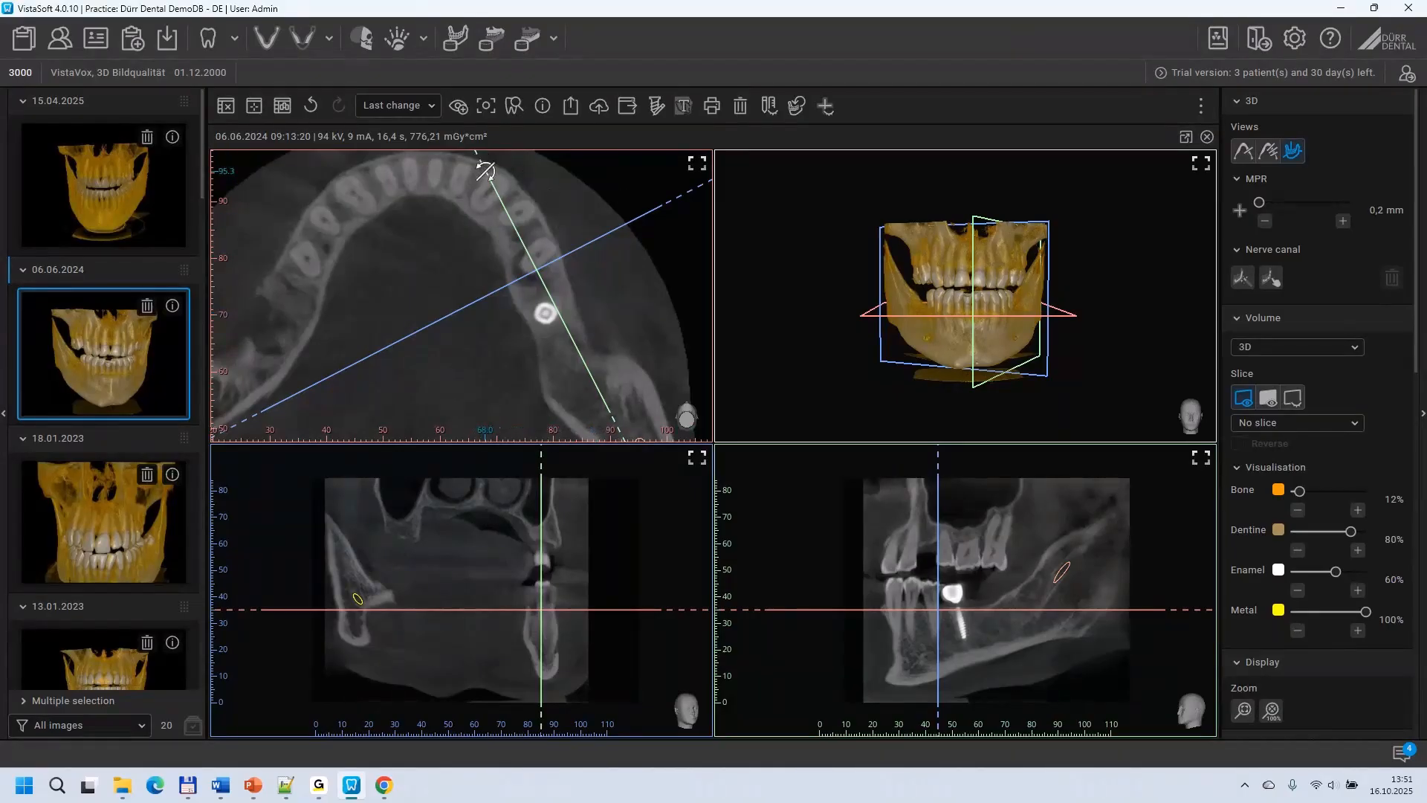
pyautogui.moveTo(485, 171)
pyautogui.mouseDown()
pyautogui.moveTo(512, 172)
pyautogui.moveTo(481, 182)
pyautogui.moveTo(503, 191)
pyautogui.mouseUp()
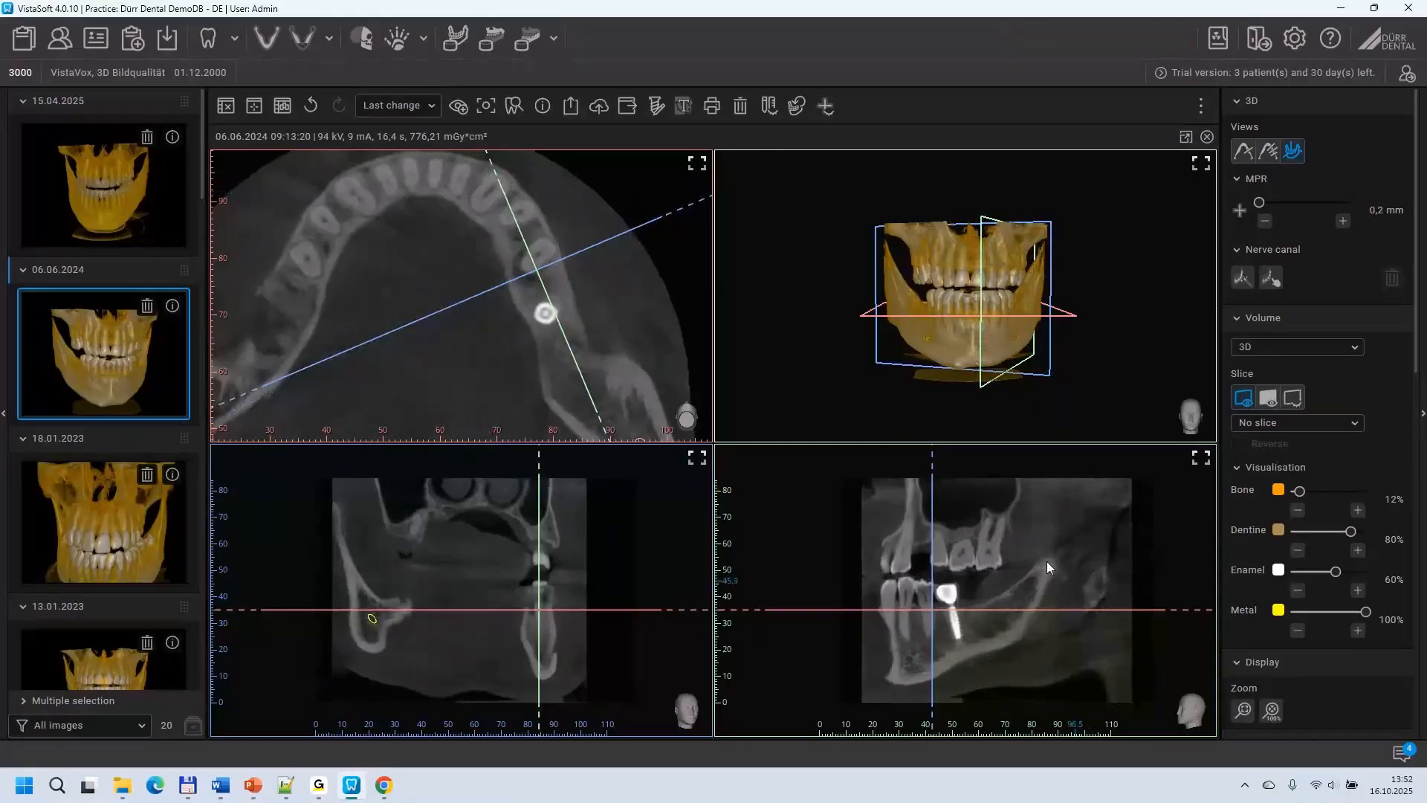
# Step: Fine-tune the sagittal plane's rotation through the implant in the axial view and enlarge the sagittal view
pyautogui.scroll(4, 1020, 545)
pyautogui.moveTo(1001, 574); pyautogui.dragTo(1028, 519)
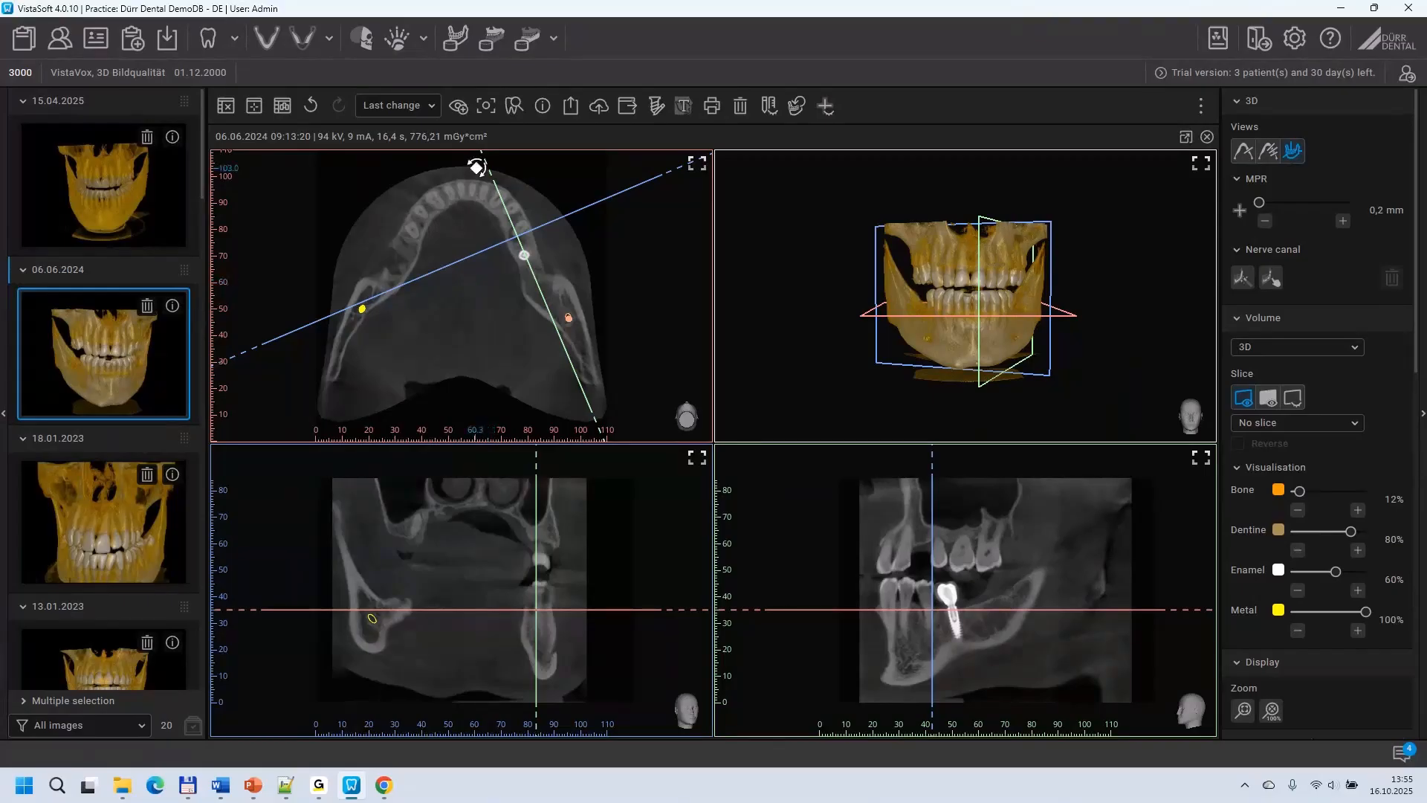
pyautogui.moveTo(485, 161); pyautogui.dragTo(482, 169)
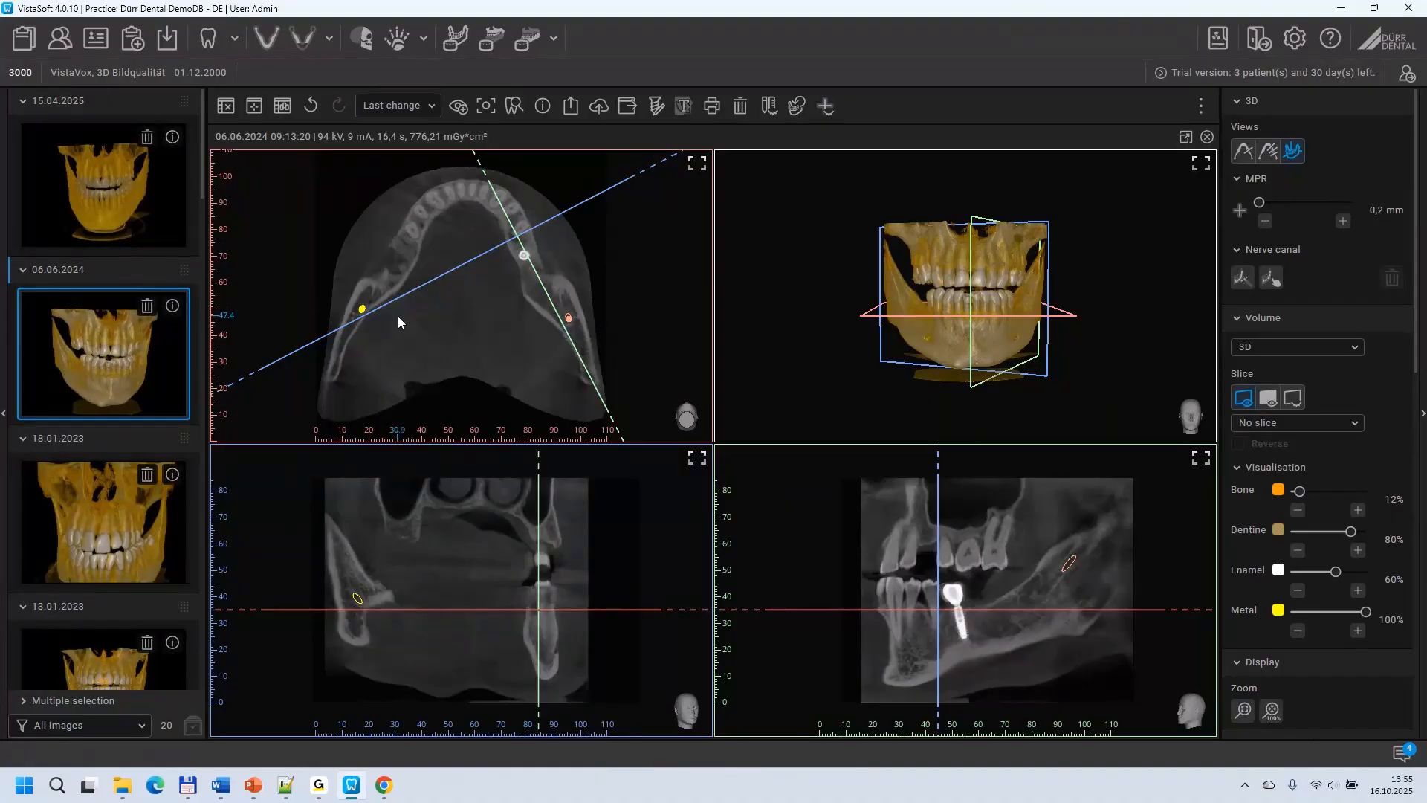
pyautogui.scroll(-1, 1037, 568)
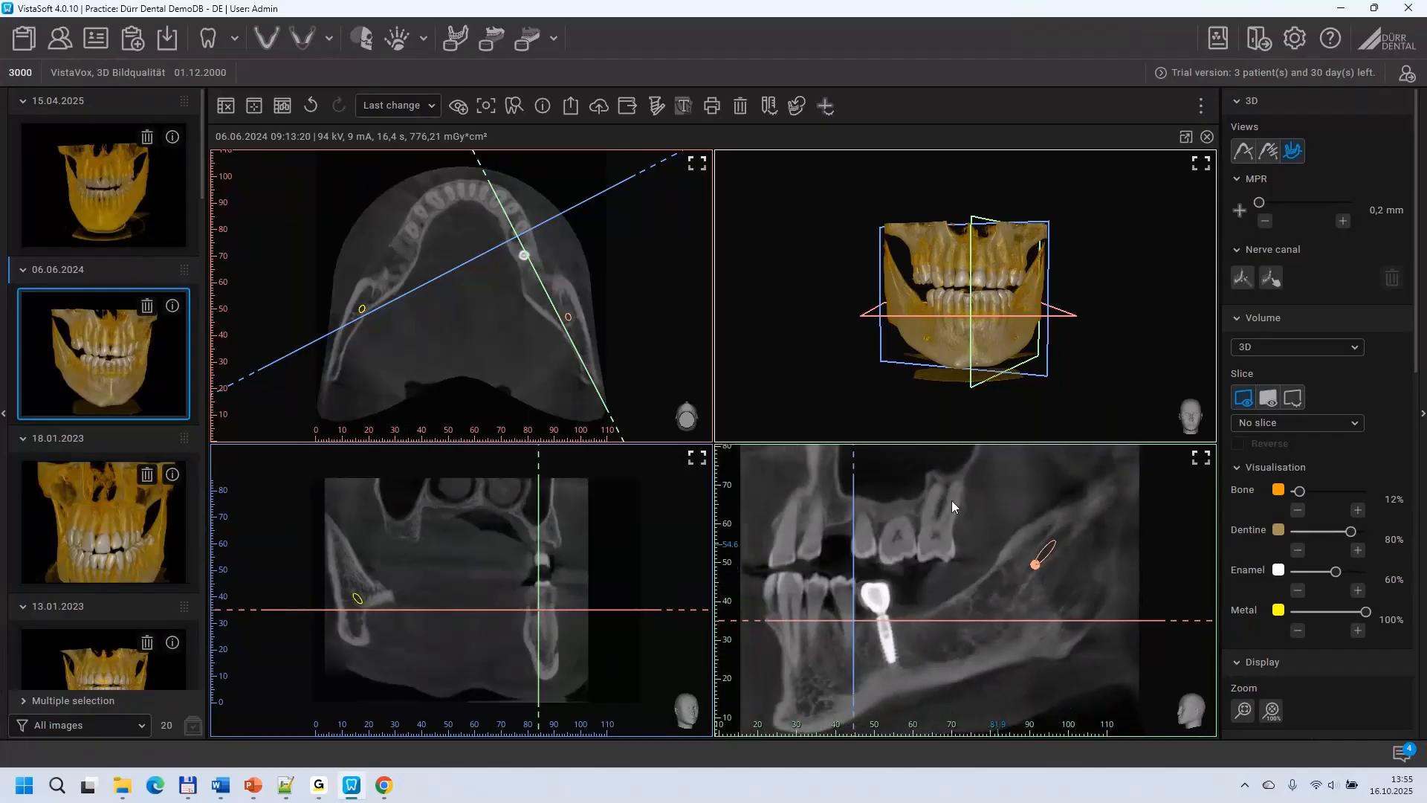
# Step: Tilt the axial plane in the coronal view to match the implant's inclination and centre the slice planes on the implant
pyautogui.moveTo(691, 614)
pyautogui.mouseDown()
pyautogui.moveTo(680, 590)
pyautogui.moveTo(687, 628)
pyautogui.moveTo(676, 599)
pyautogui.moveTo(678, 615)
pyautogui.mouseUp()
pyautogui.scroll(3, 967, 352)
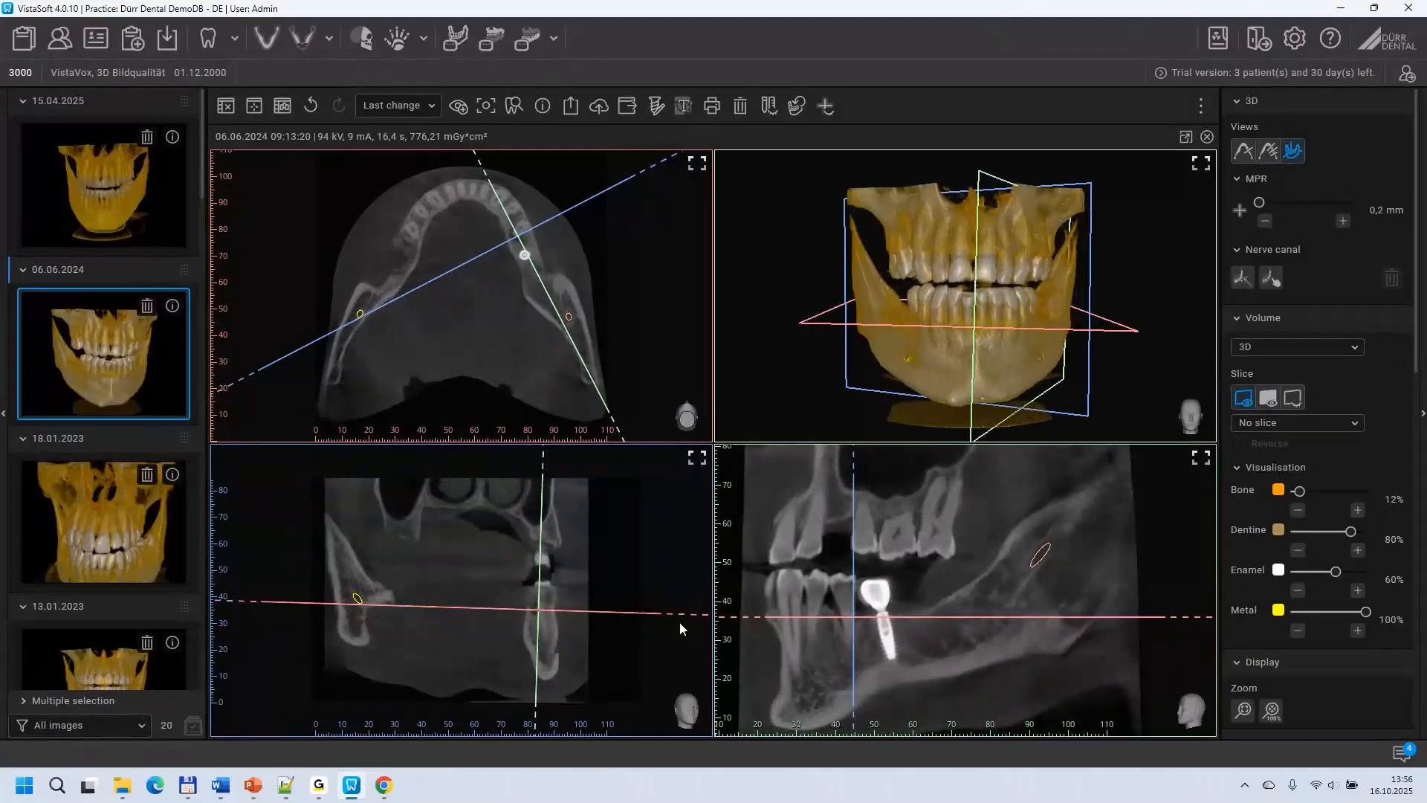
pyautogui.moveTo(680, 624); pyautogui.dragTo(688, 592)
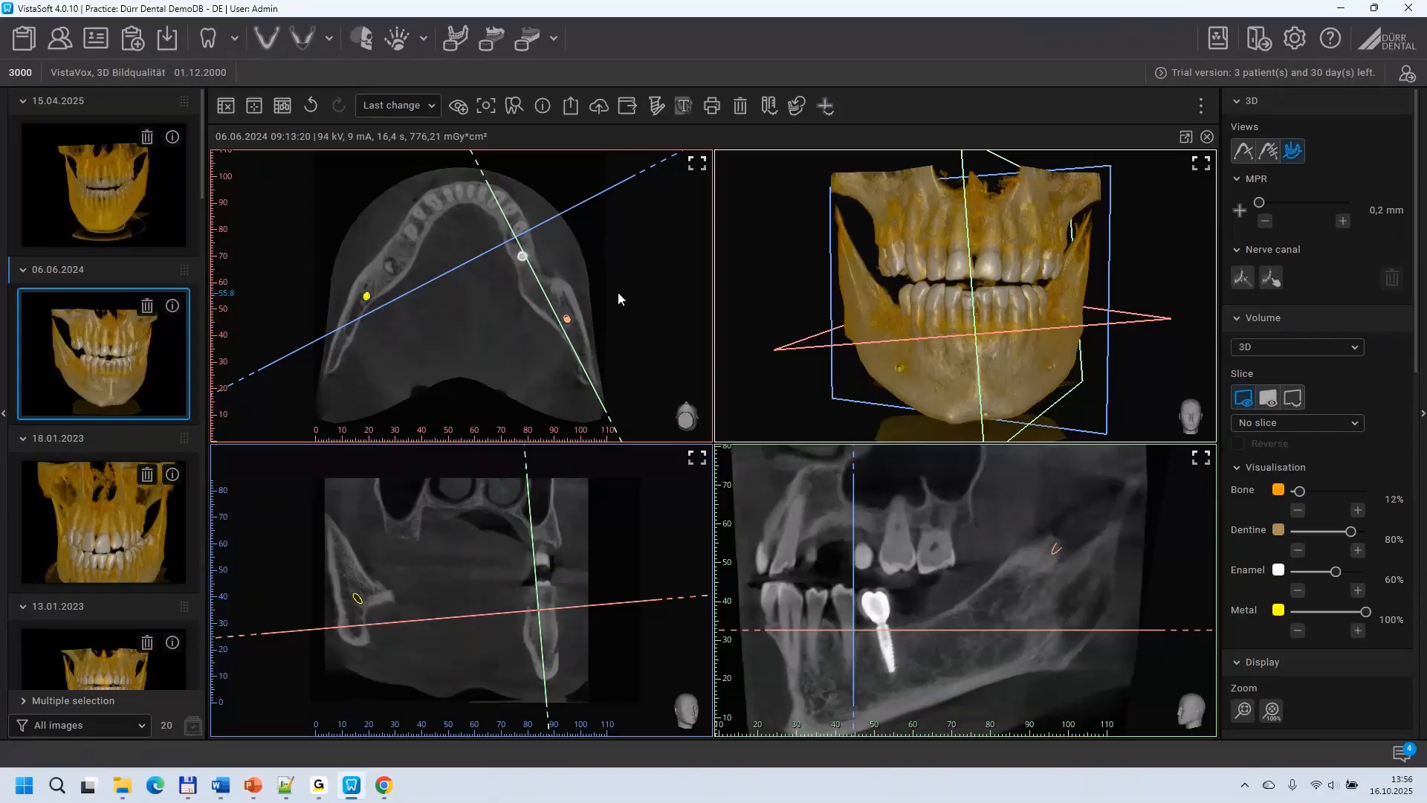
pyautogui.scroll(3, 555, 260)
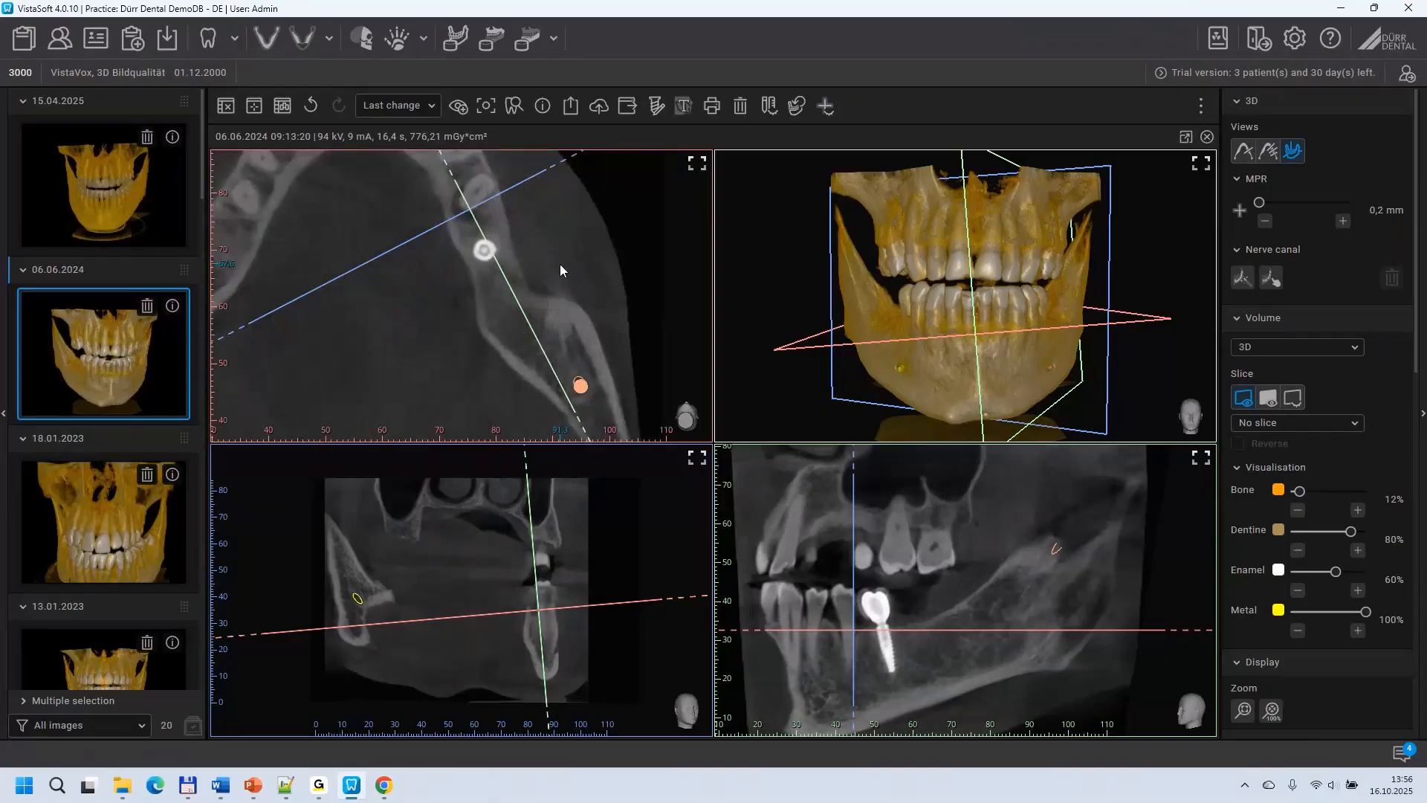
pyautogui.click(485, 254)
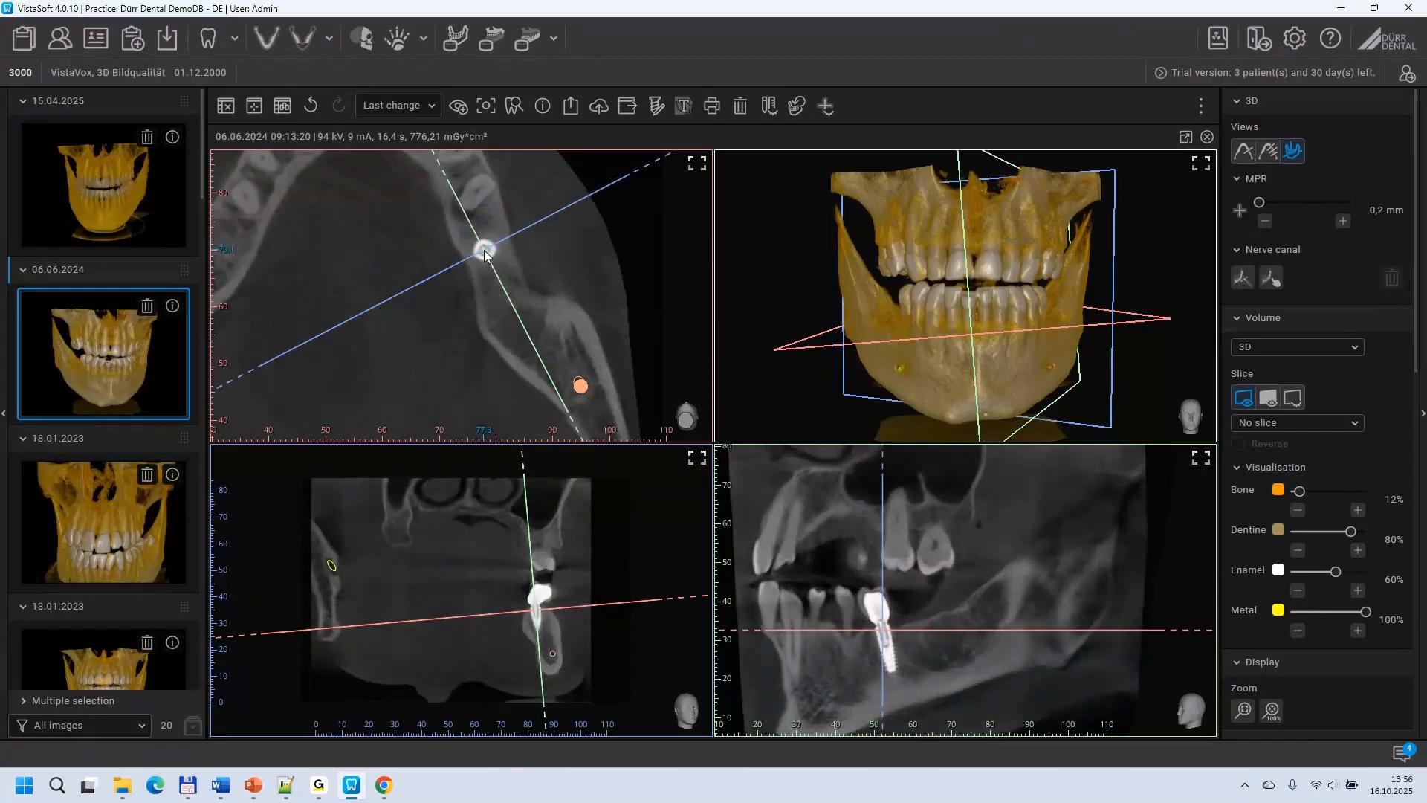
# Step: Tilt the coronal and axial planes in the sagittal view so the coronal plane follows the implant's long axis
pyautogui.scroll(2, 925, 547)
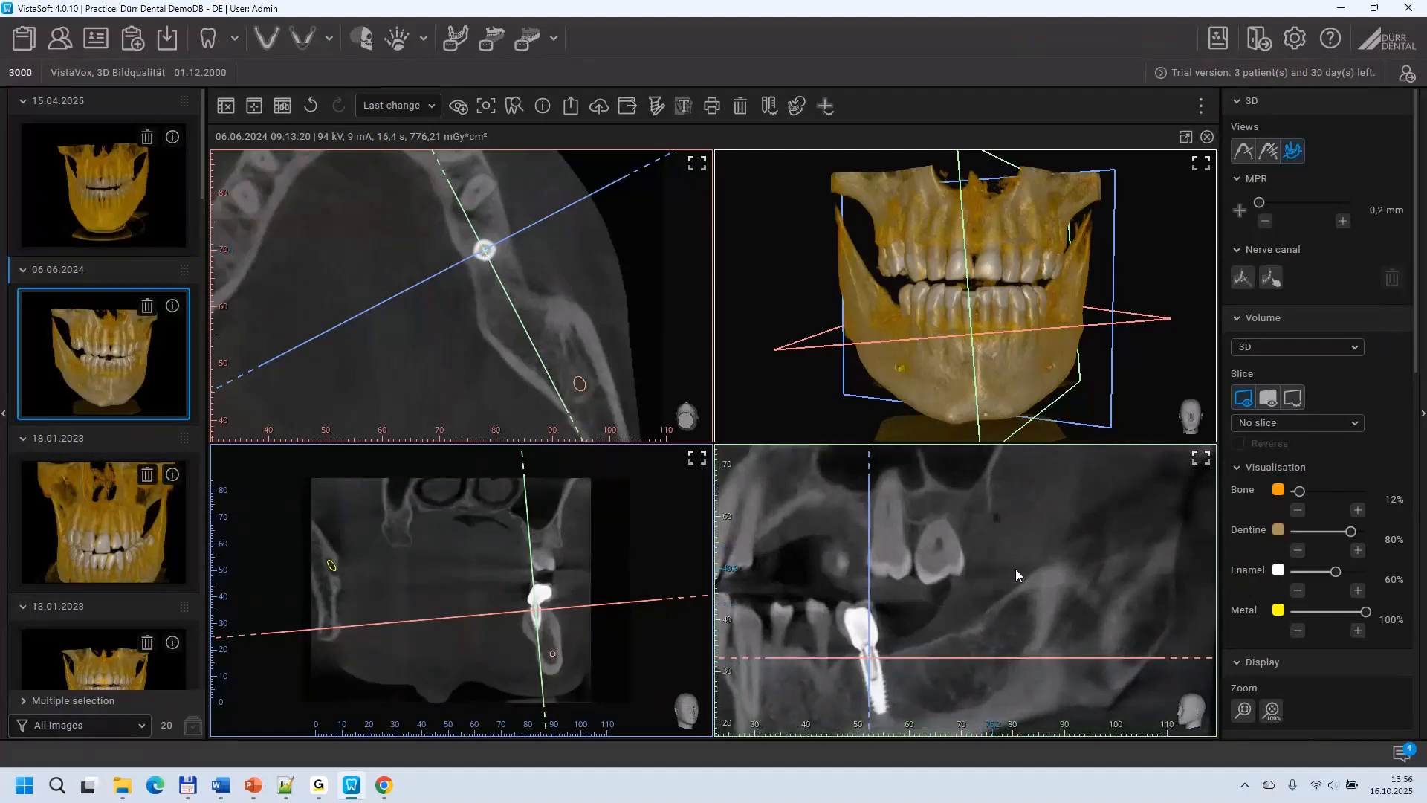
pyautogui.moveTo(1014, 559); pyautogui.dragTo(1032, 520)
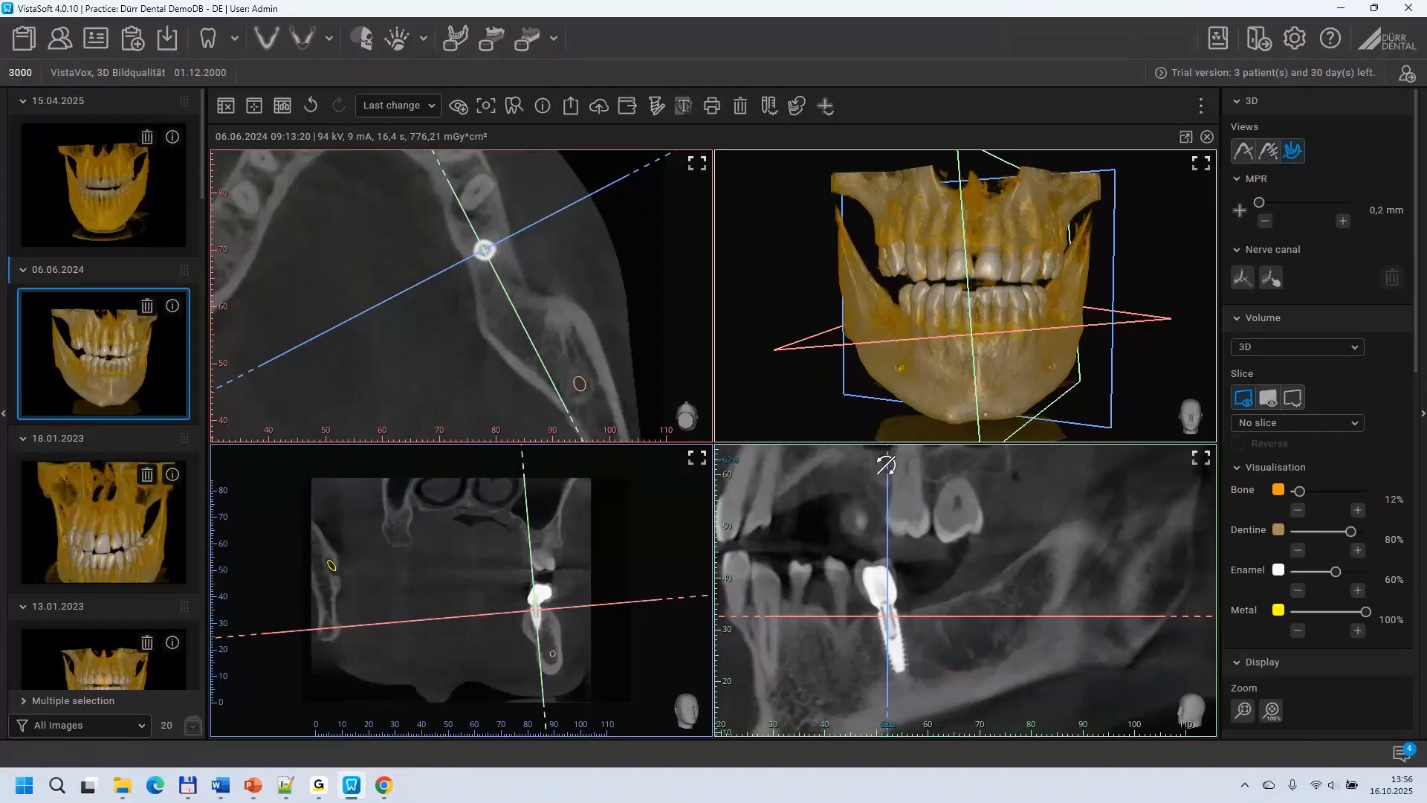
pyautogui.moveTo(886, 464); pyautogui.dragTo(858, 469)
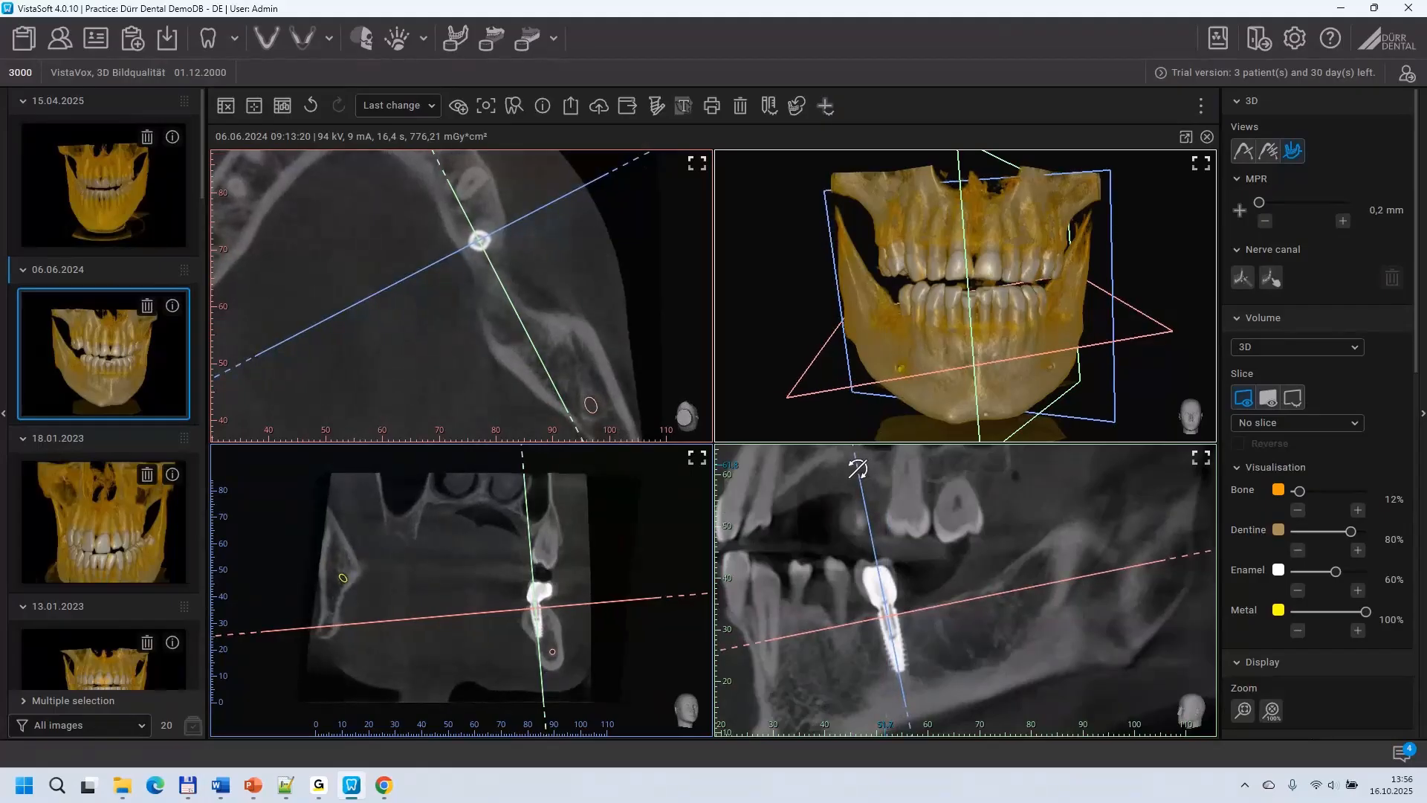
# Step: Enlarge the implant in the coronal view and fine-tune the sagittal plane's tilt along the implant's axis
pyautogui.scroll(5, 472, 563)
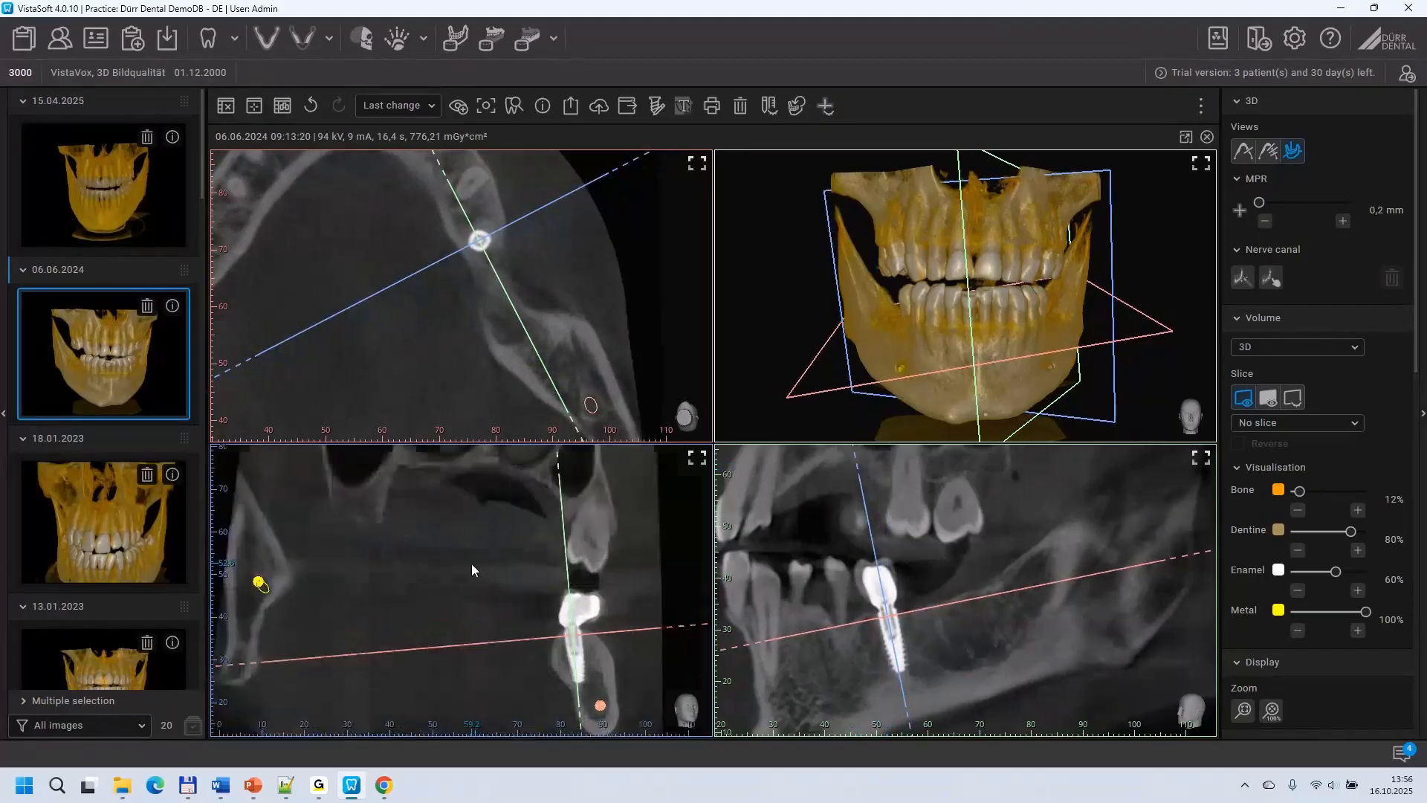
pyautogui.moveTo(494, 607); pyautogui.dragTo(344, 504)
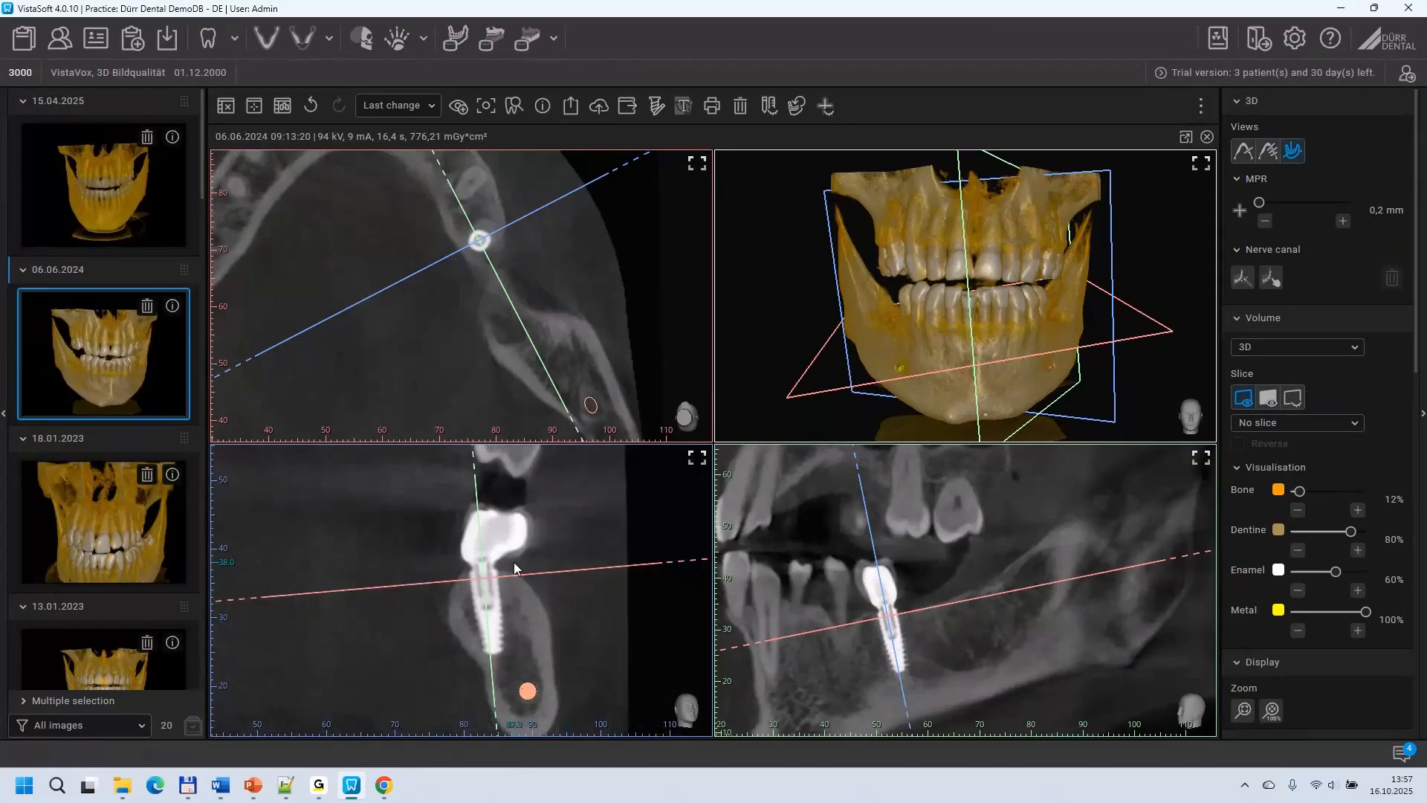
pyautogui.moveTo(470, 455); pyautogui.dragTo(467, 458)
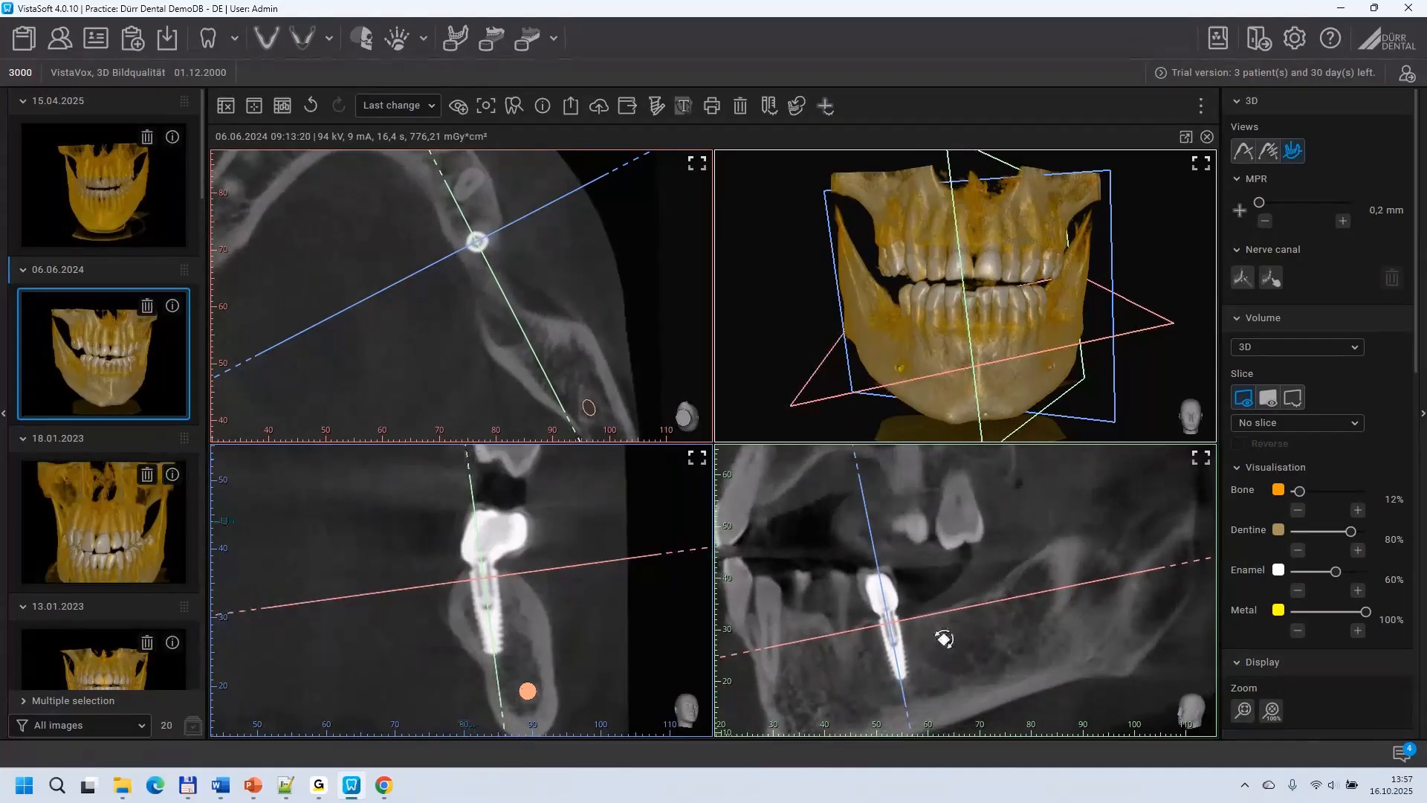
# Step: Add a distance measurement along the implant in the sagittal view, from its shoulder to its apex
pyautogui.moveTo(872, 543); pyautogui.dragTo(873, 505)
pyautogui.scroll(3, 991, 619)
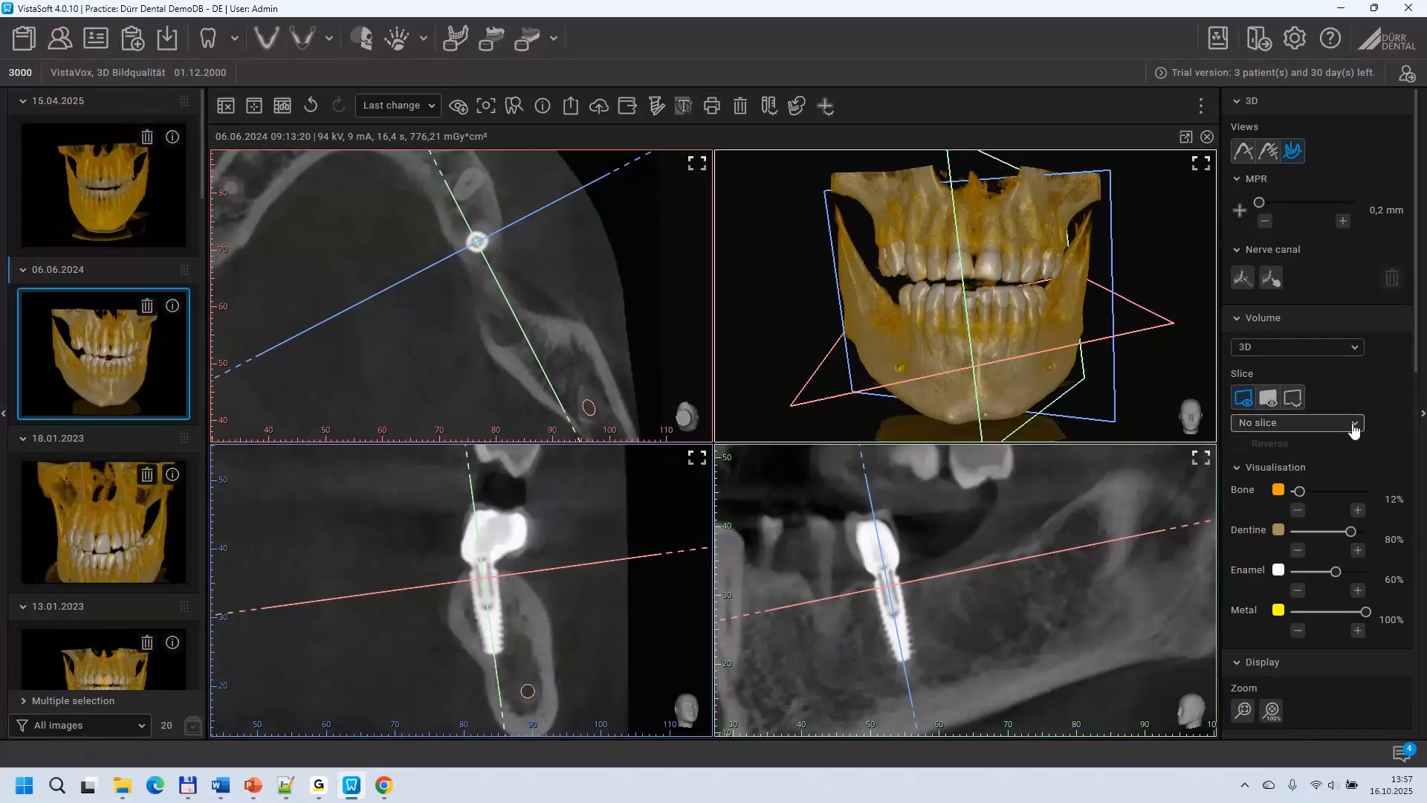
pyautogui.scroll(-5, 1354, 429)
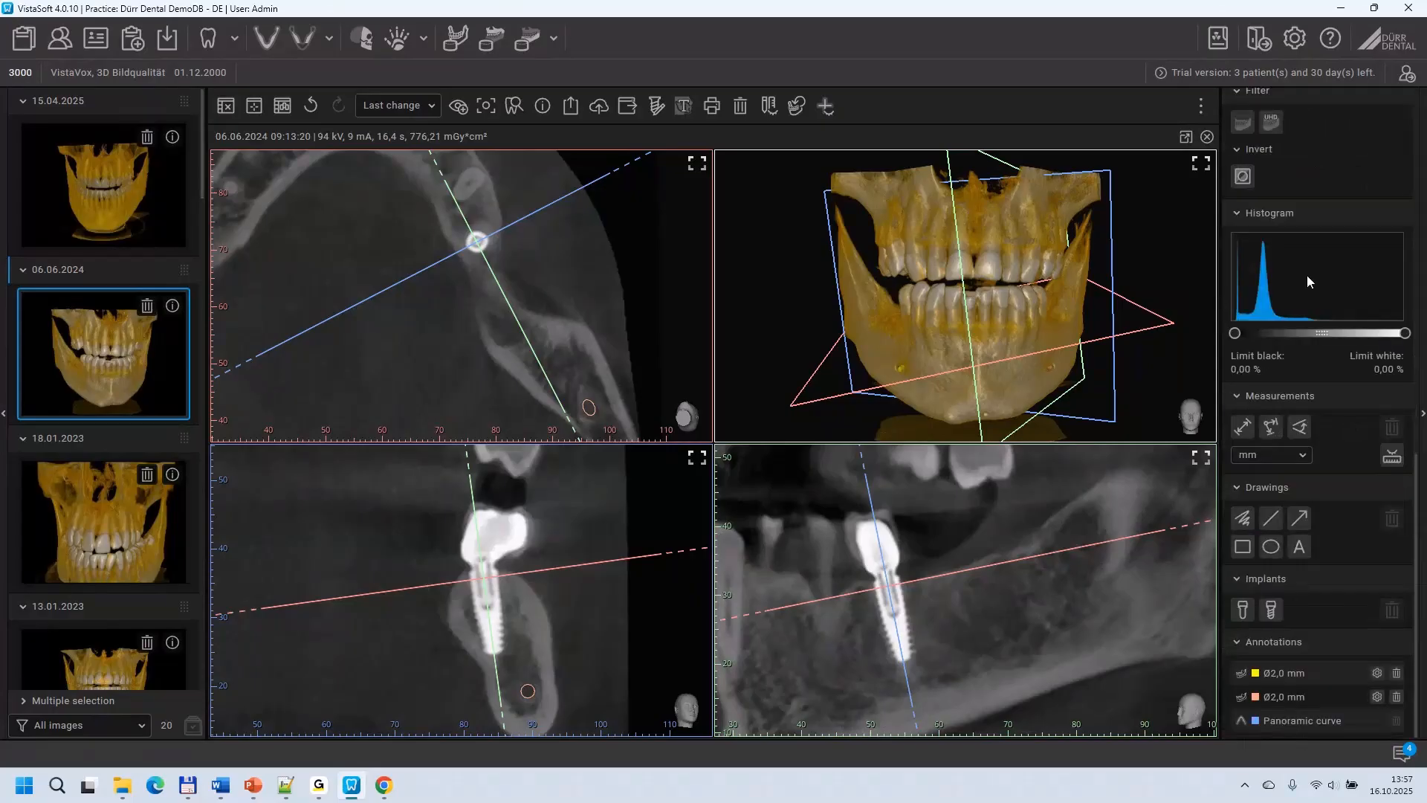
pyautogui.click(1242, 428)
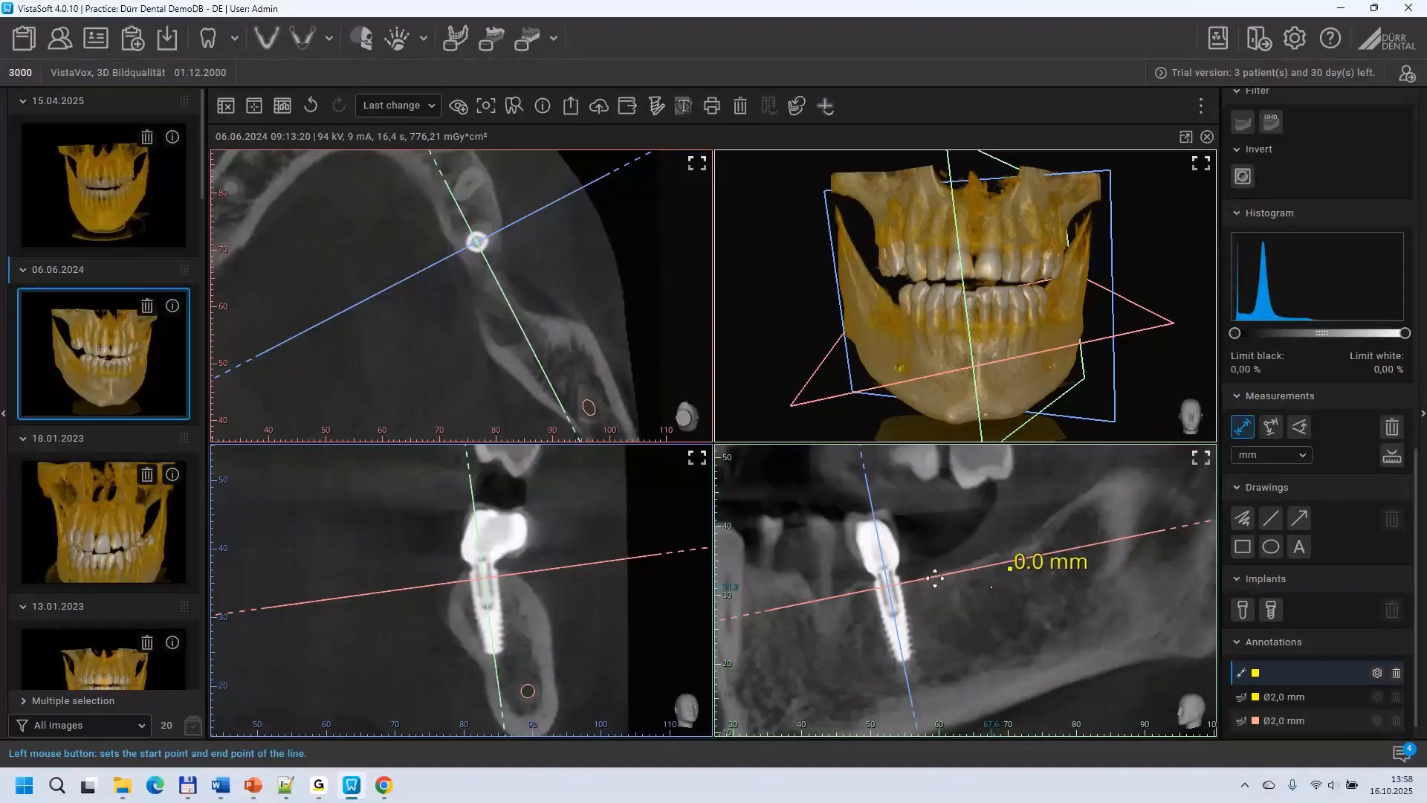
pyautogui.scroll(1, 877, 577)
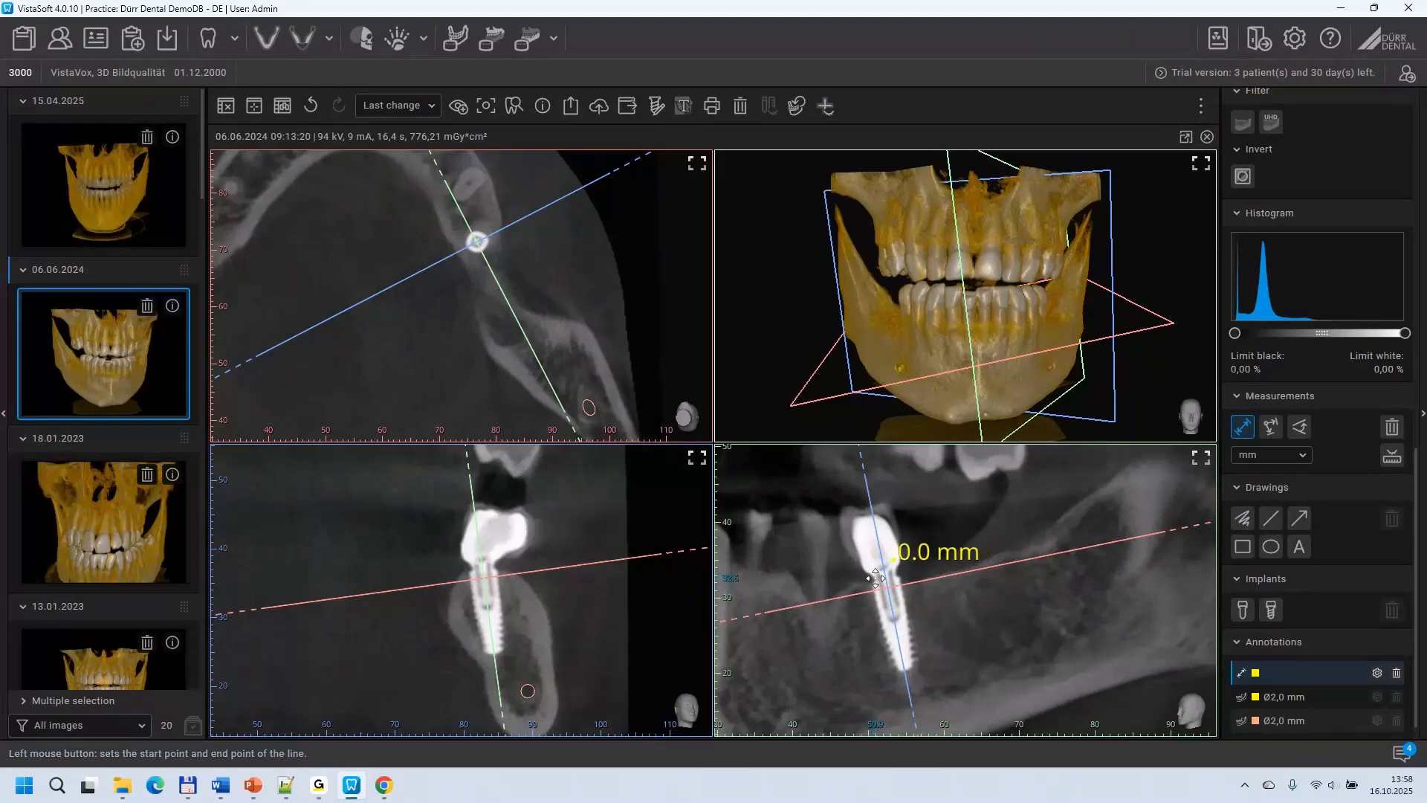
pyautogui.click(875, 578)
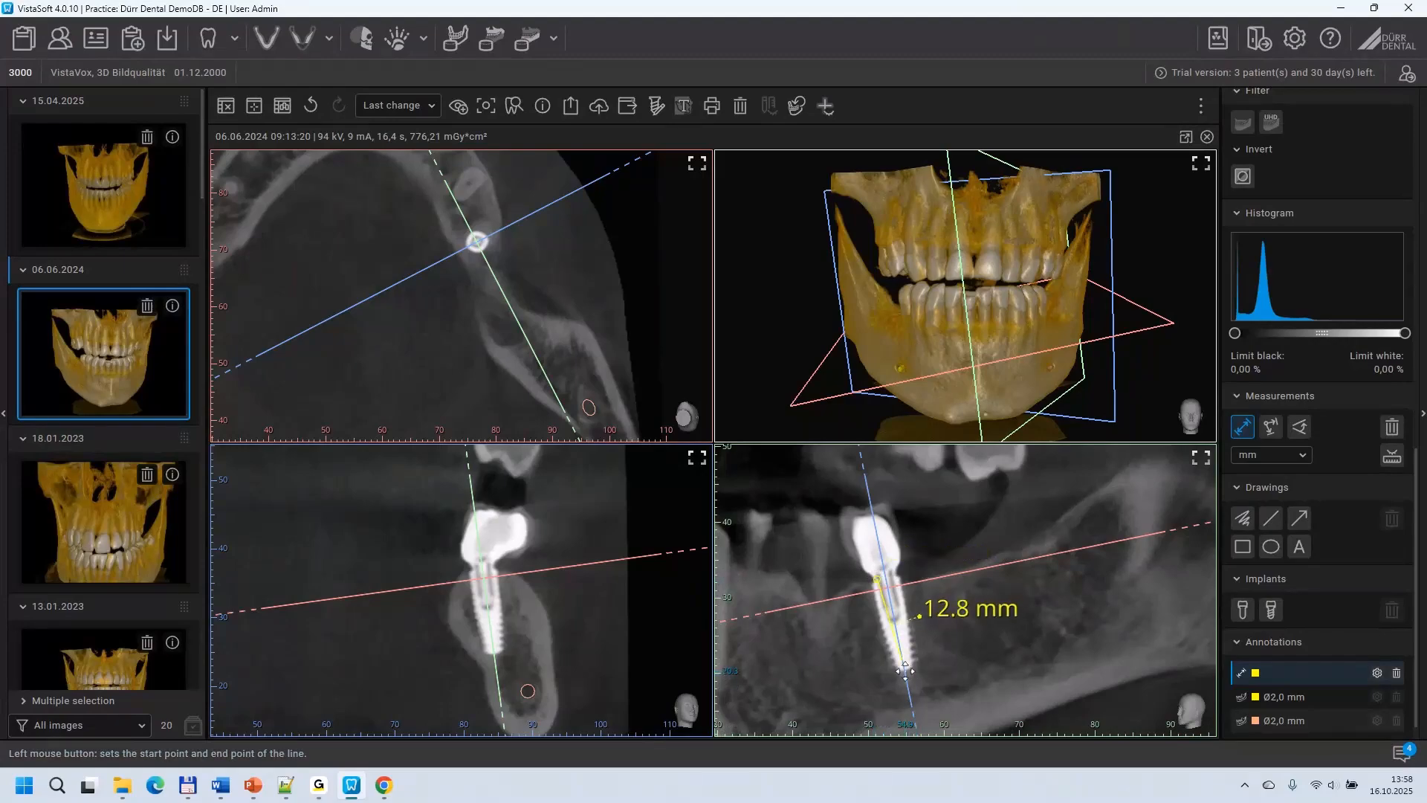
pyautogui.scroll(1, 905, 671)
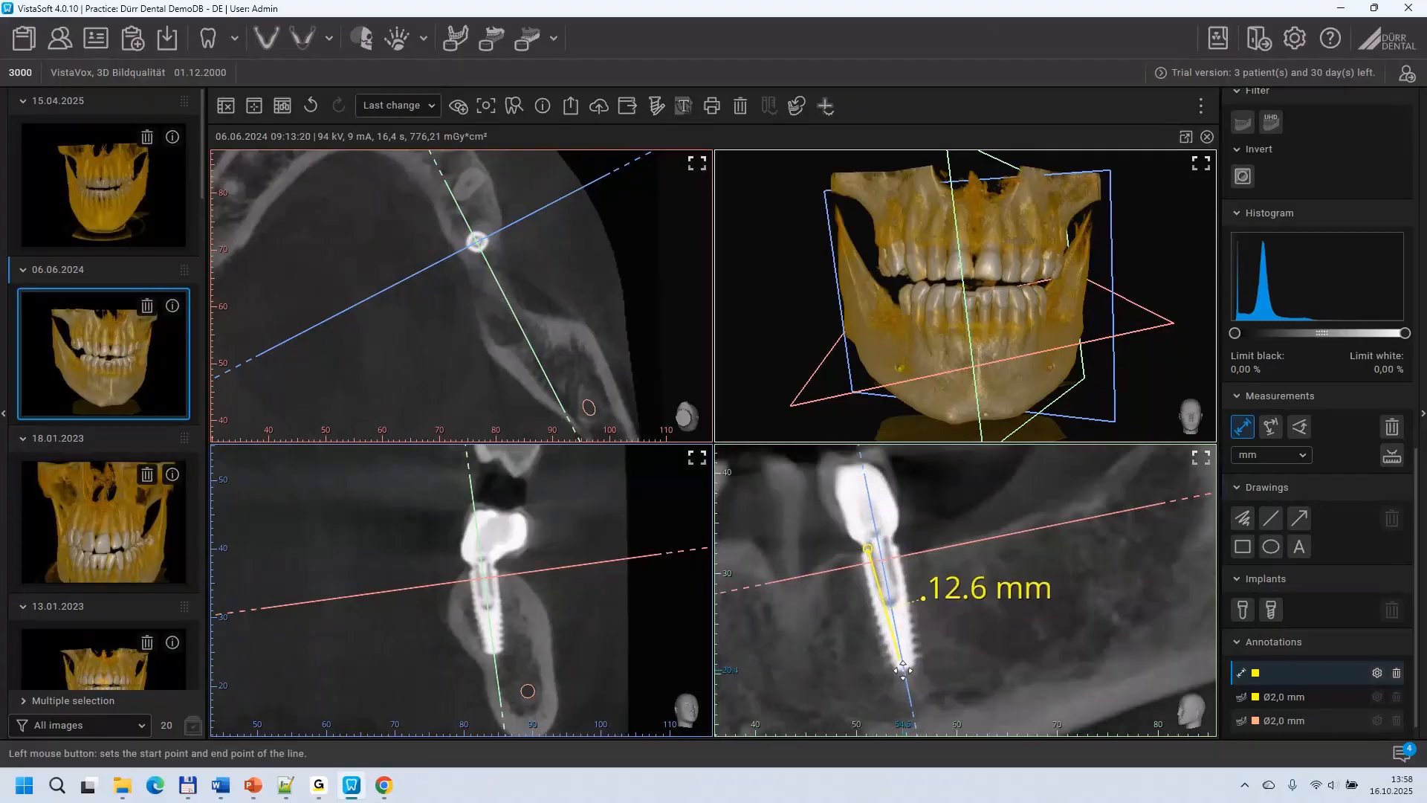
pyautogui.click(901, 670)
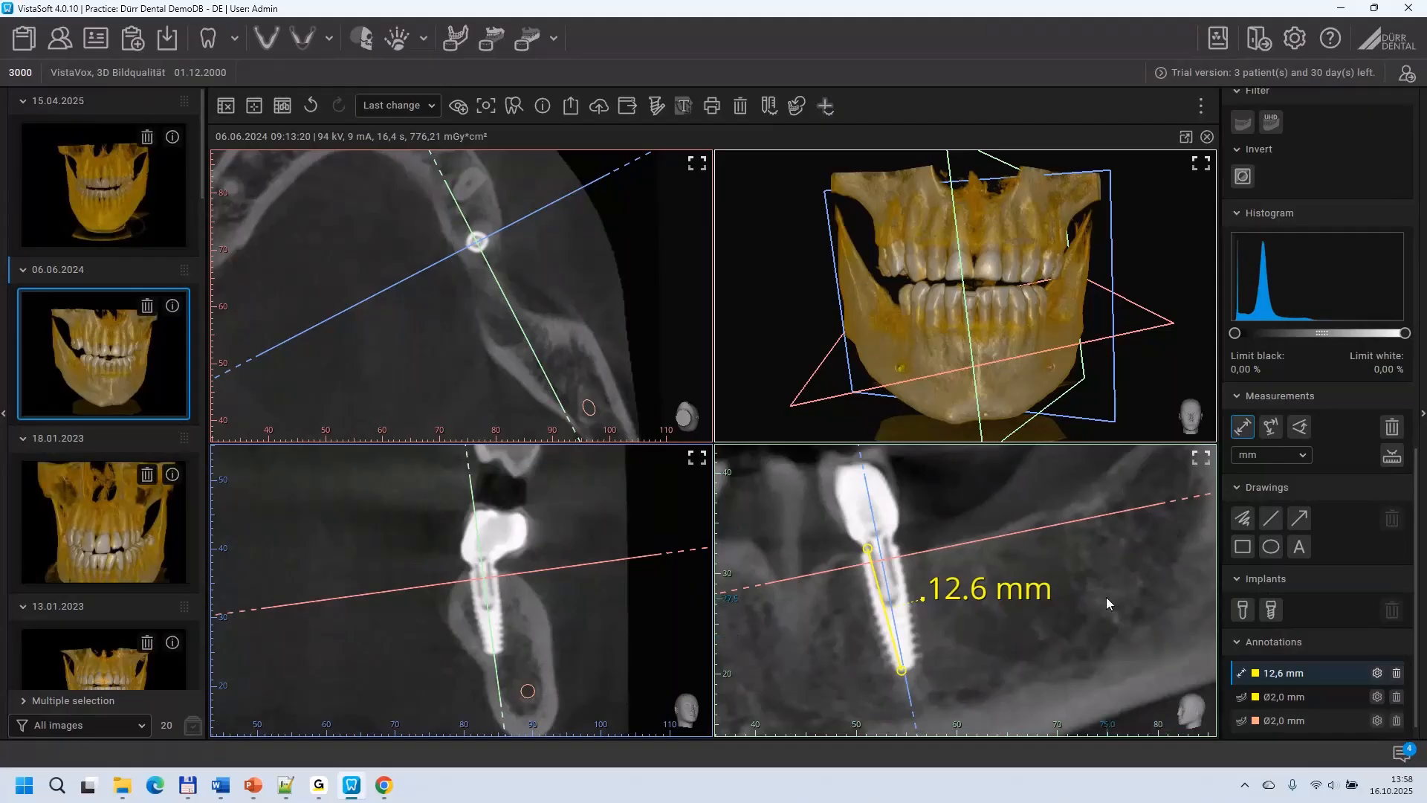
pyautogui.scroll(-2, 1106, 596)
pyautogui.scroll(-1, 1106, 596)
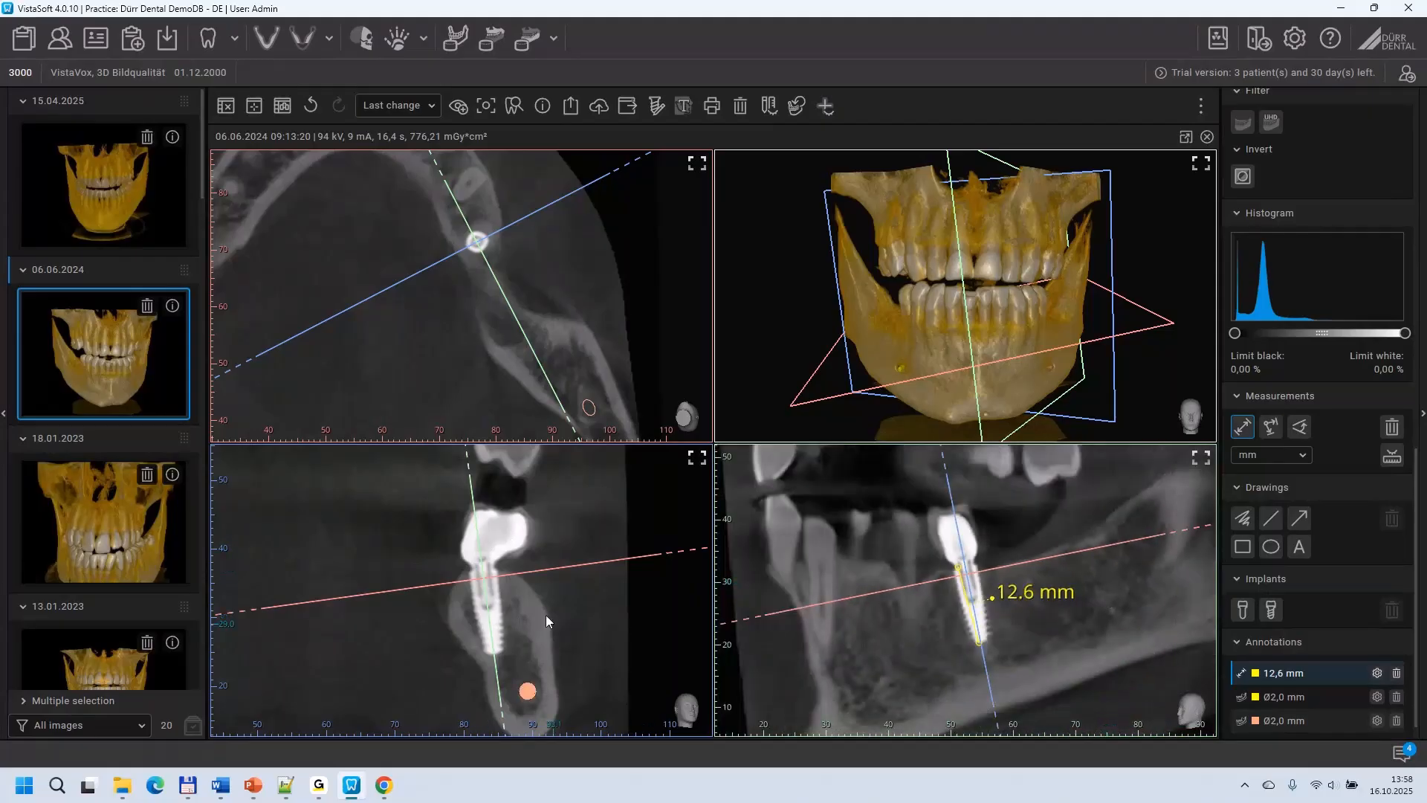
pyautogui.scroll(-2, 559, 615)
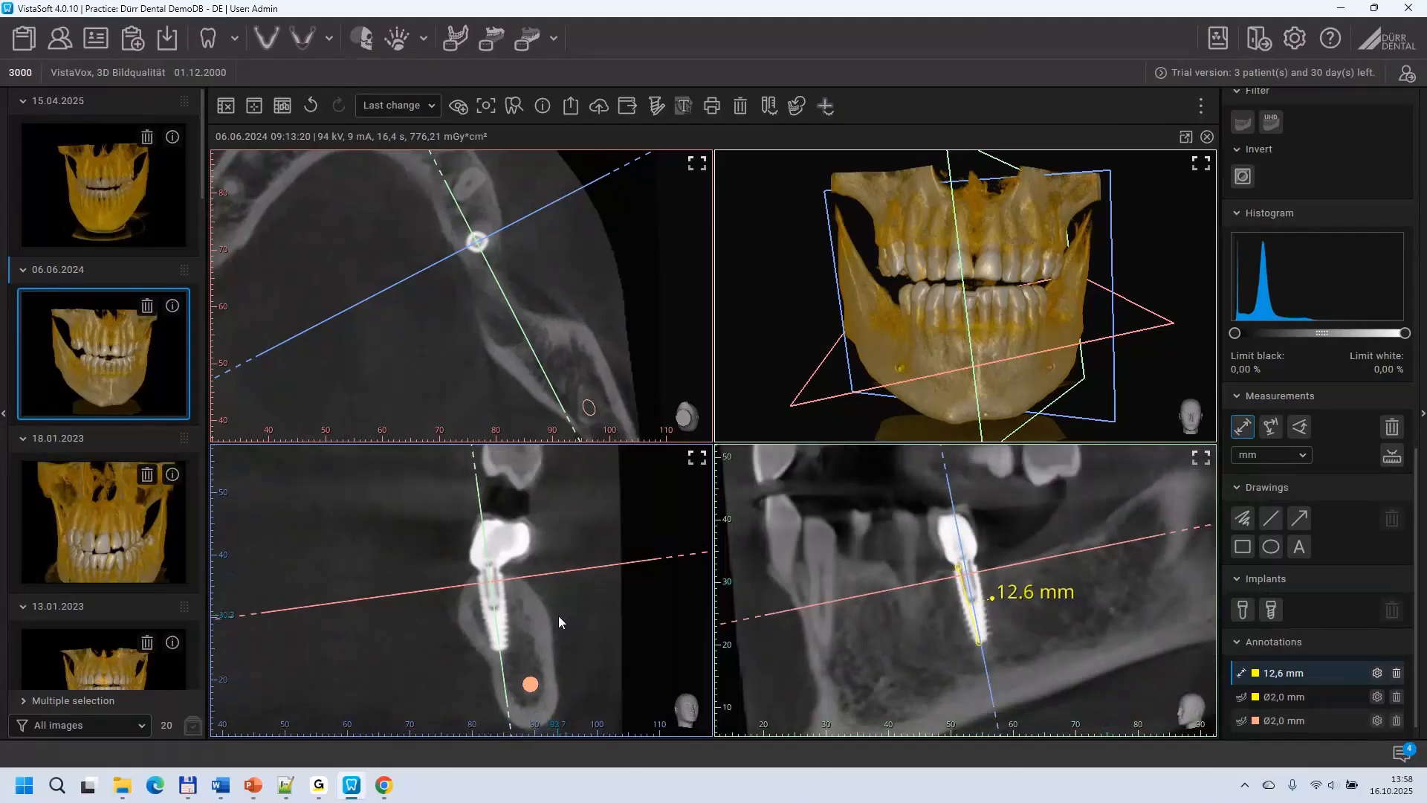